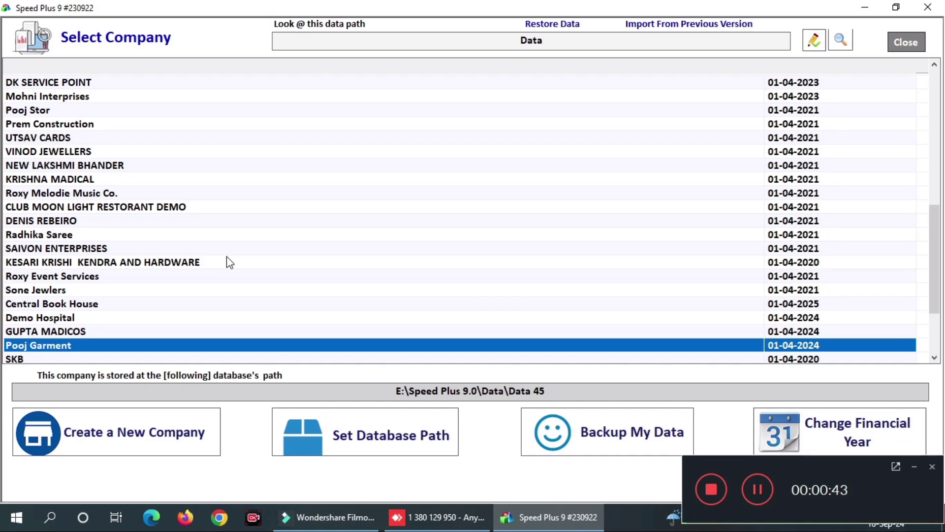
- Log in to Pooj Garment as user ADMIN with the account password
key("Return")
key("BackSpace")
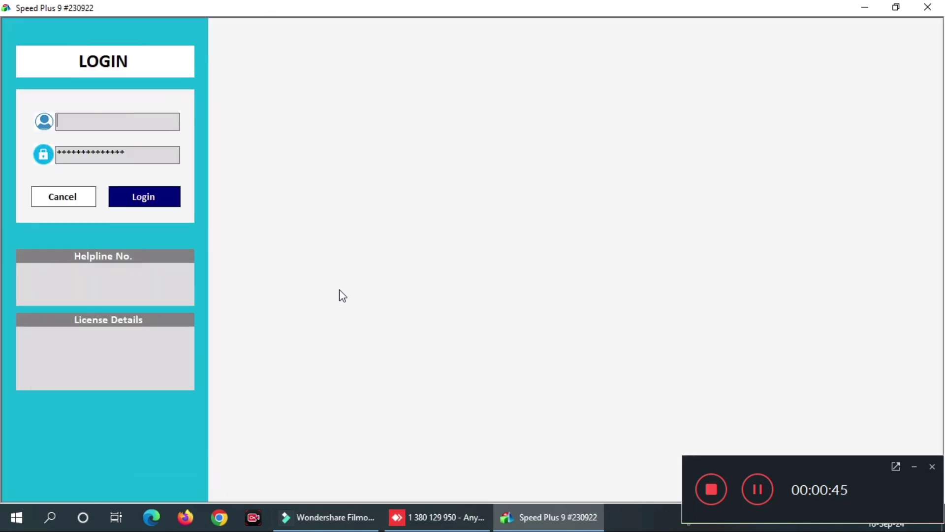
type("ADMIN")
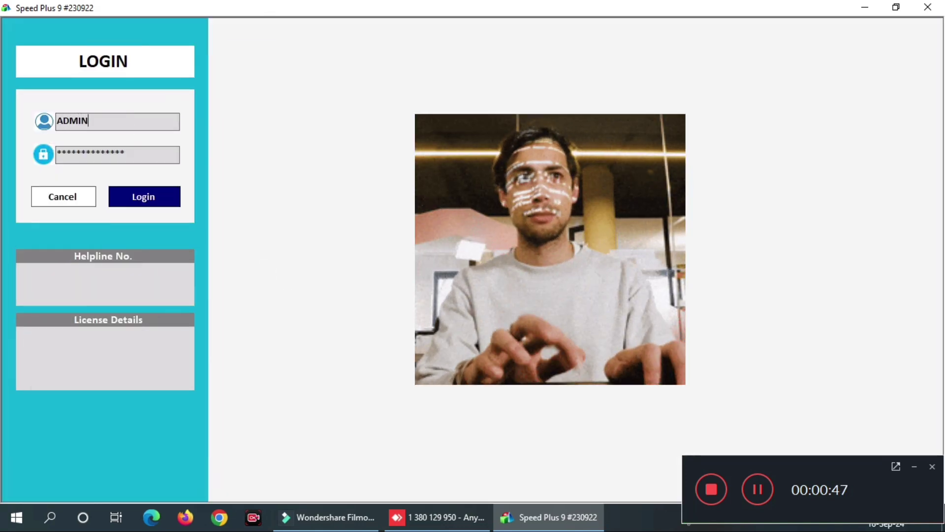
key("Tab")
key("BackSpace")
type("PASSW")
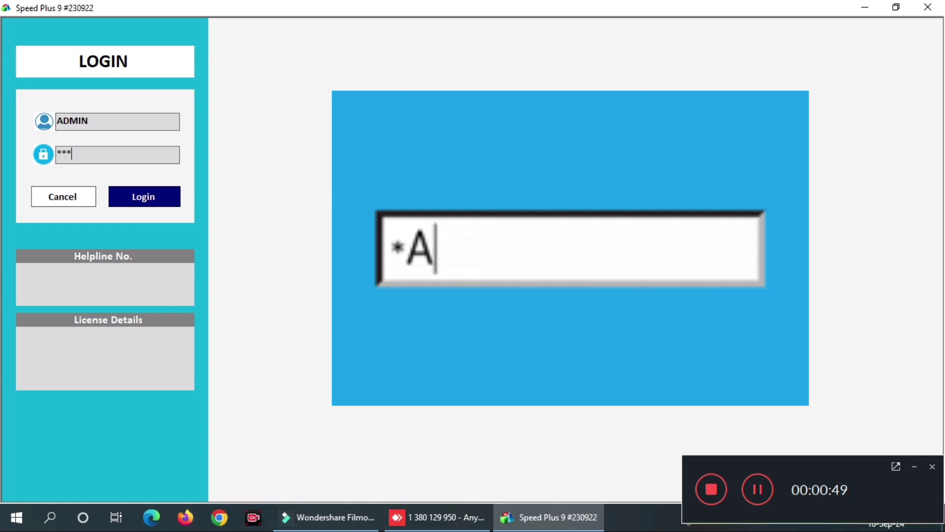
key("Return")
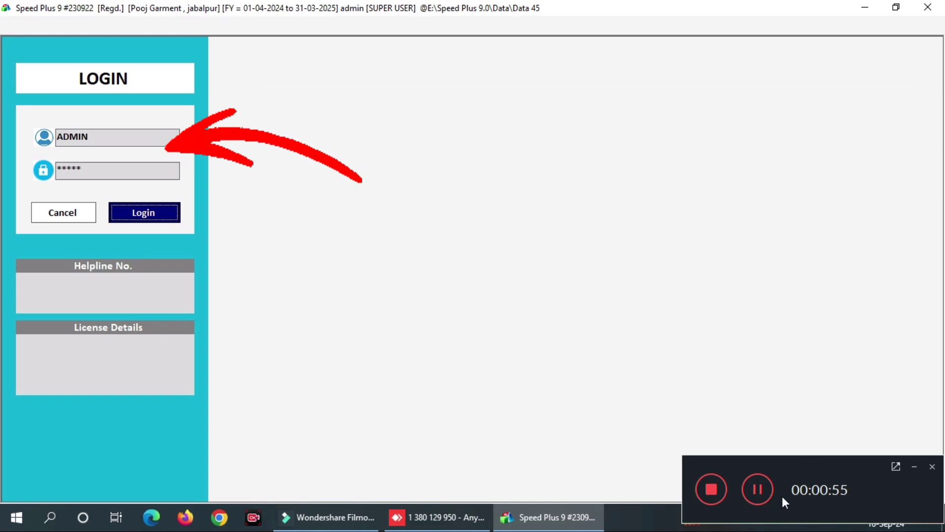
left_click(757, 489)
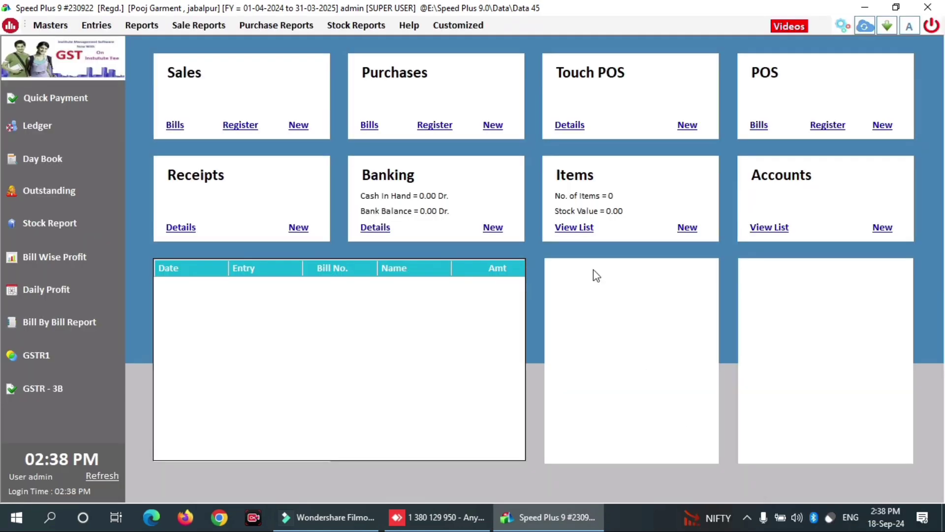
- Open Items > View List and its item Settings panel
left_click(574, 229)
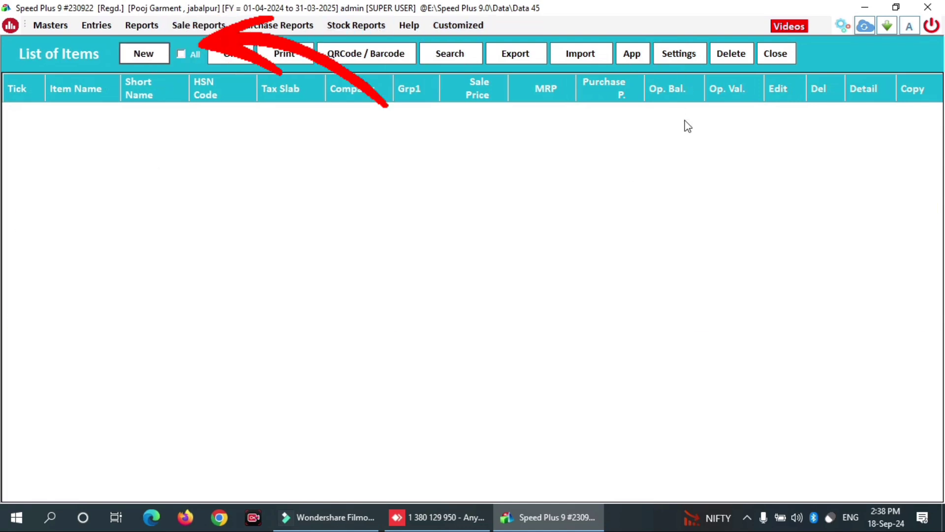
left_click(674, 60)
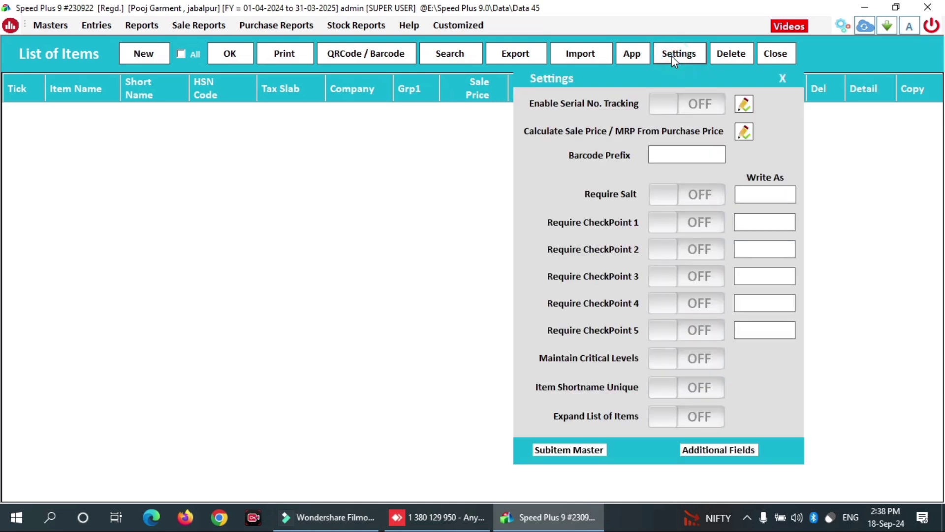
- In Subitem Master, set two sub-items named SIZE and COLOUR
left_click(559, 449)
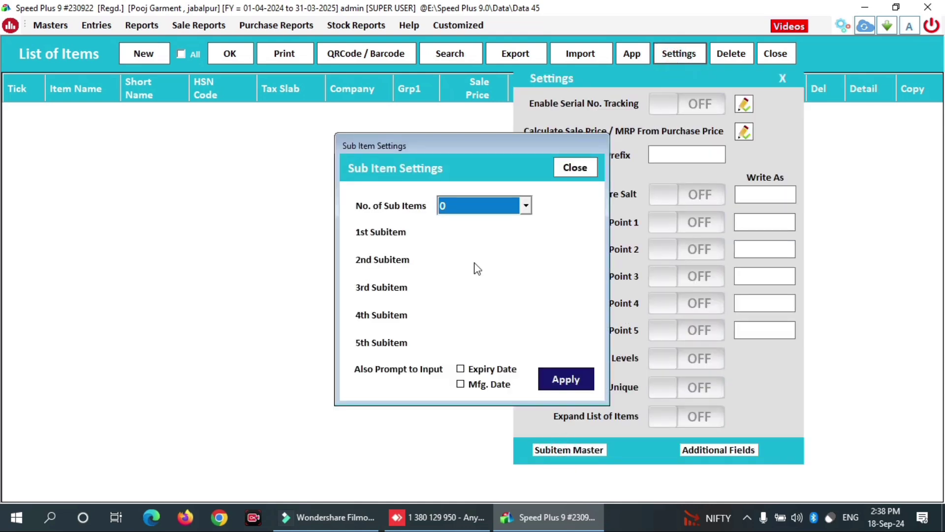
left_click(525, 205)
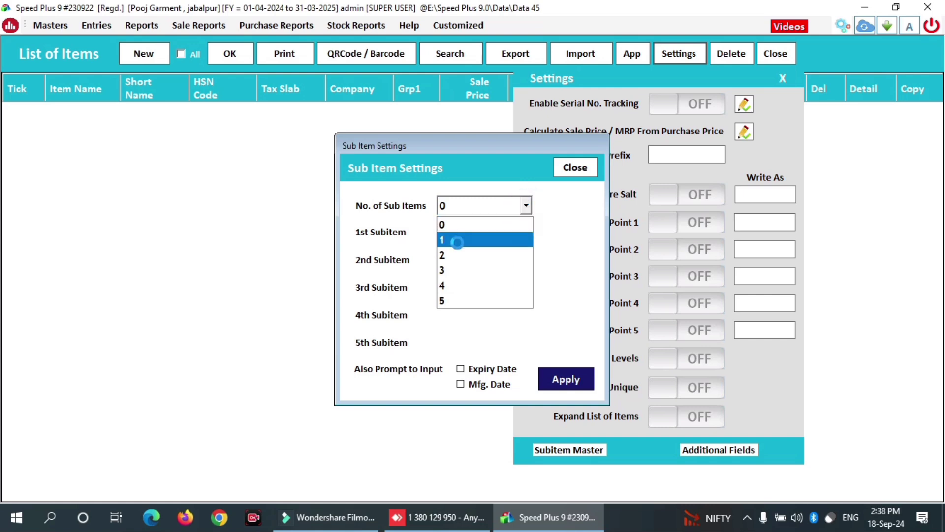
left_click(460, 236)
left_click(461, 234)
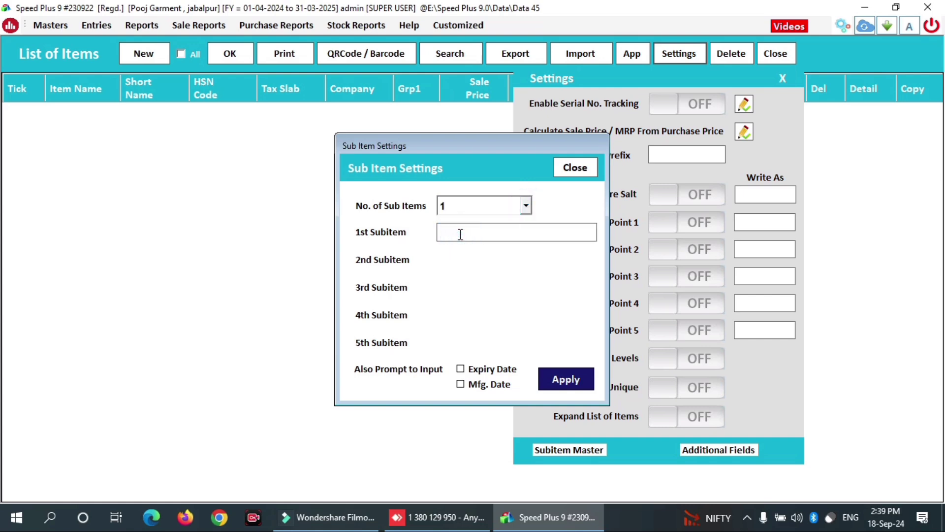
type("SIZE")
key("Tab")
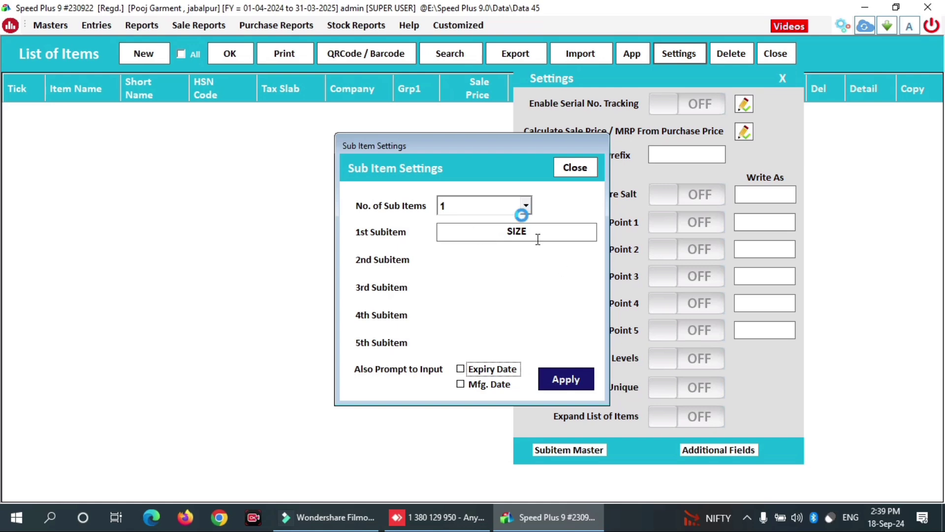
left_click(526, 205)
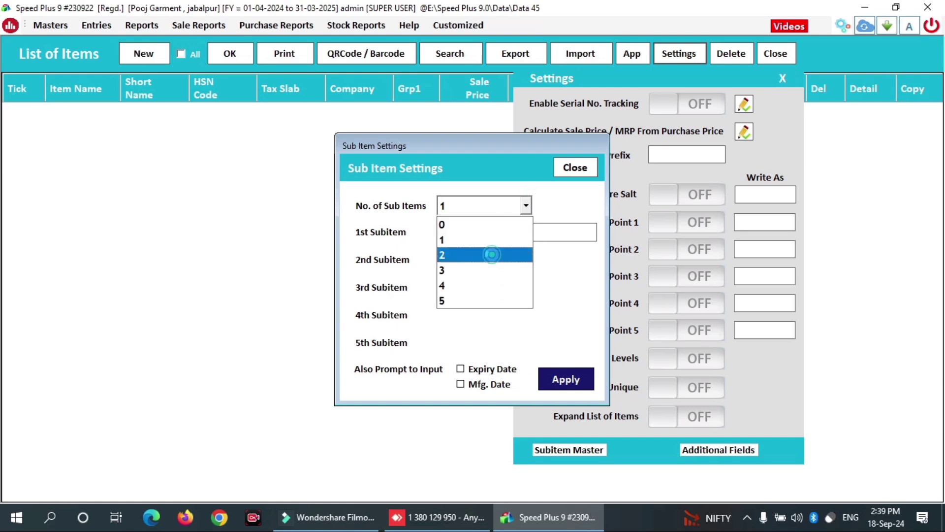
left_click(496, 254)
left_click(496, 257)
type("COLOUR")
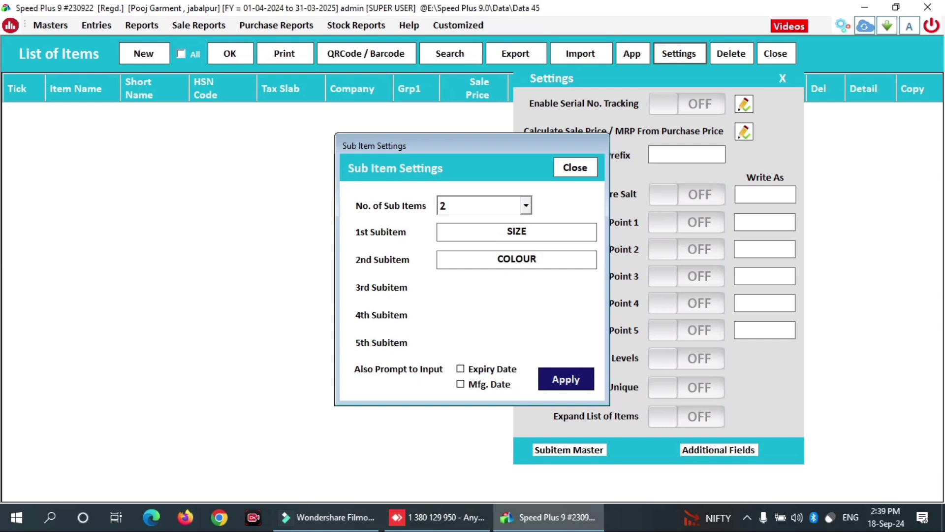
- Apply the sub-item setup, close Settings and acknowledge the confirmations
left_click(566, 380)
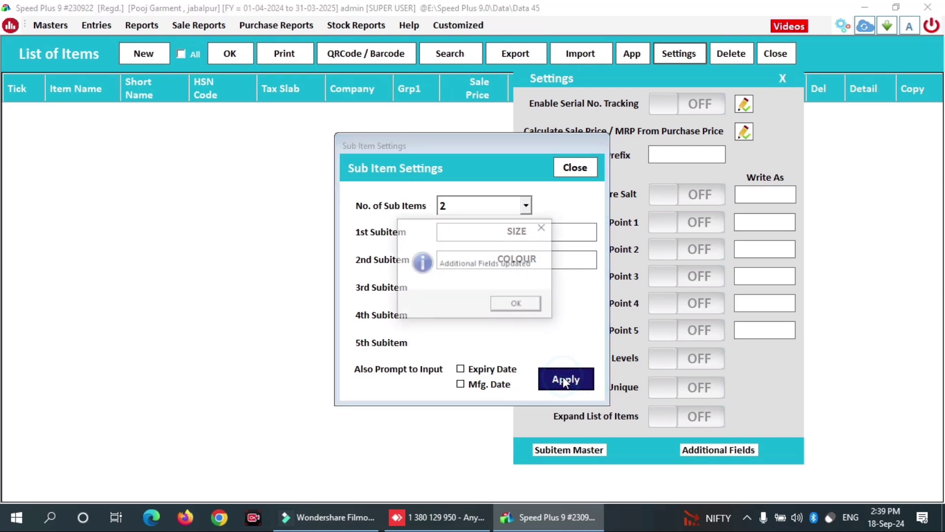
left_click(516, 306)
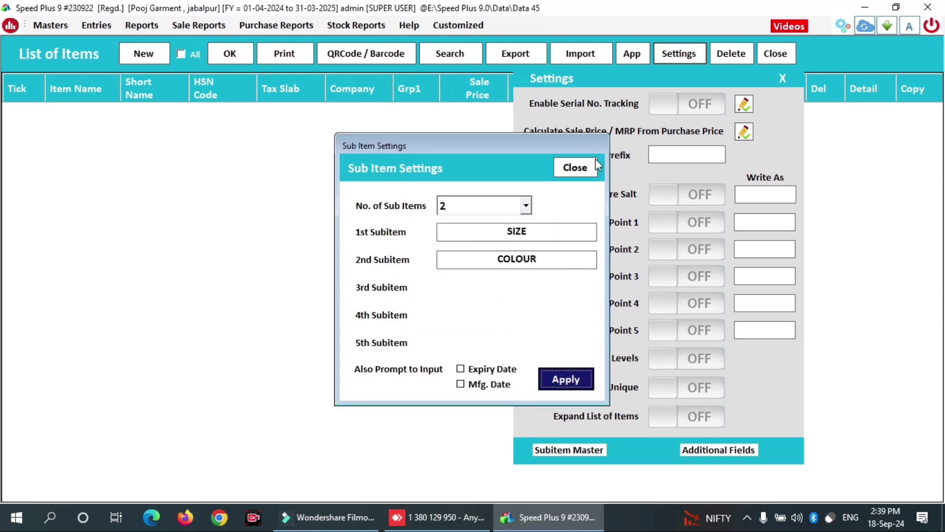
left_click(574, 167)
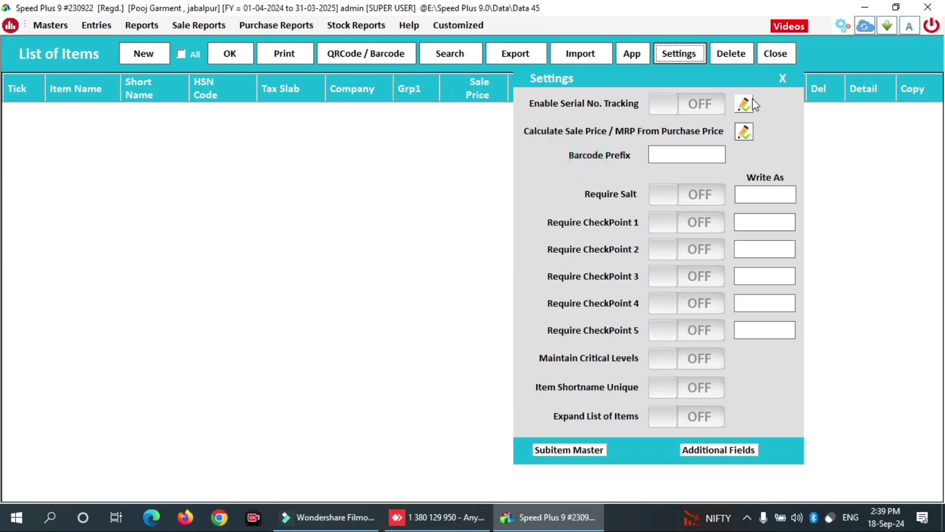
left_click(785, 77)
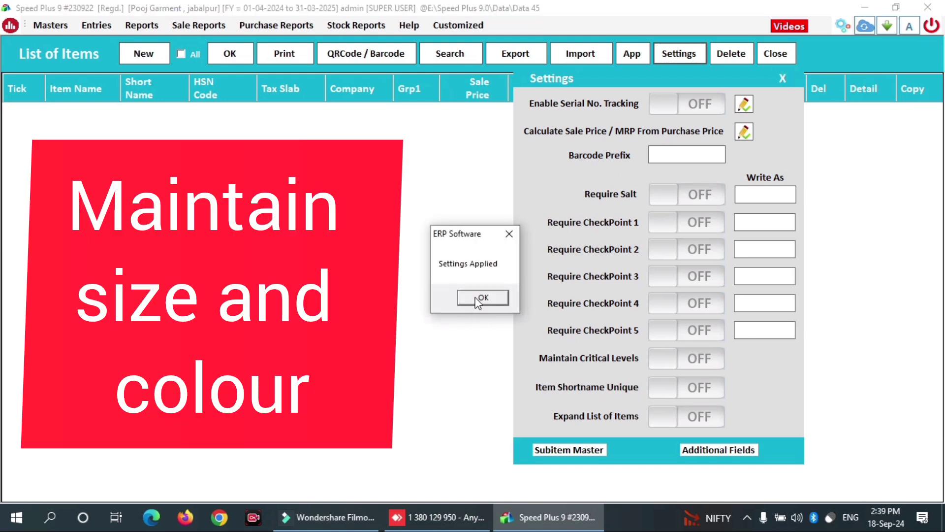
left_click(480, 298)
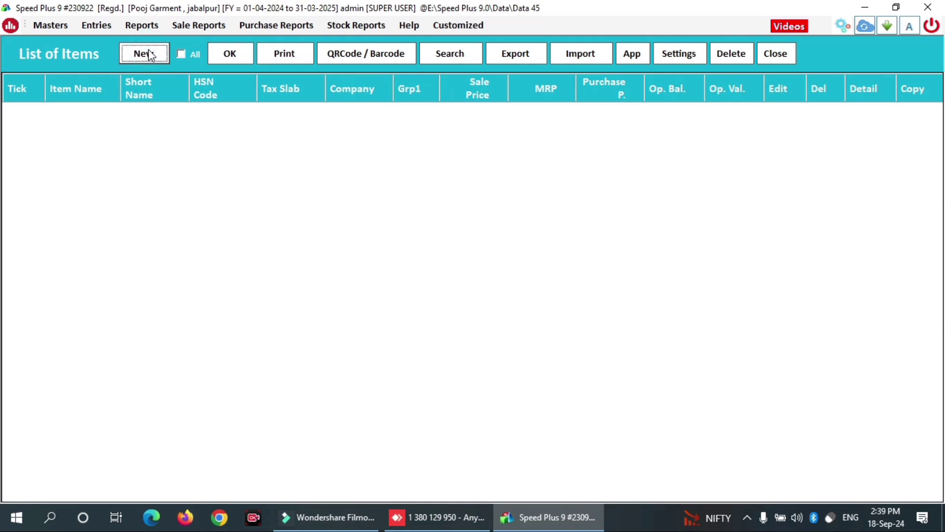
- Start a new item named SHART I ZON PLAN 127
left_click(156, 55)
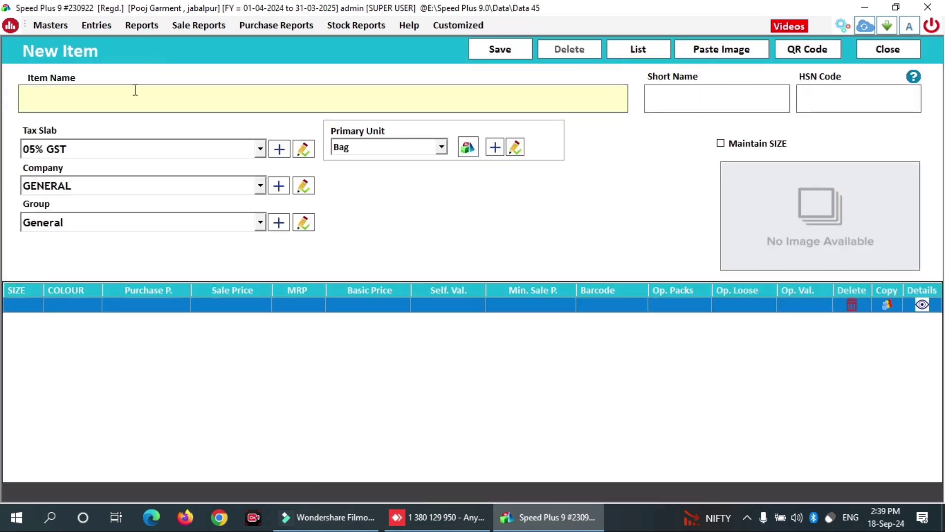
left_click(135, 91)
type("SHAR")
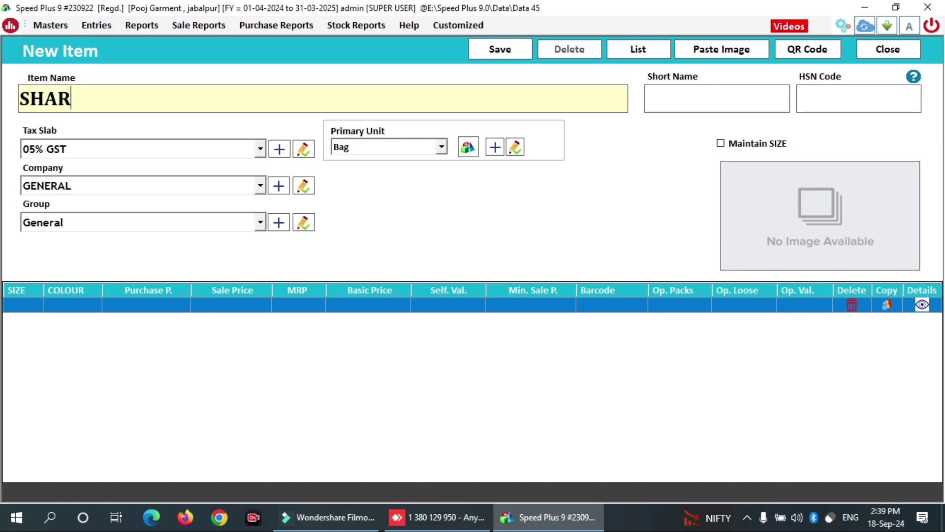
key("BackSpace")
key("BackSpace")
key("BackSpace")
key("BackSpace")
type("SHART")
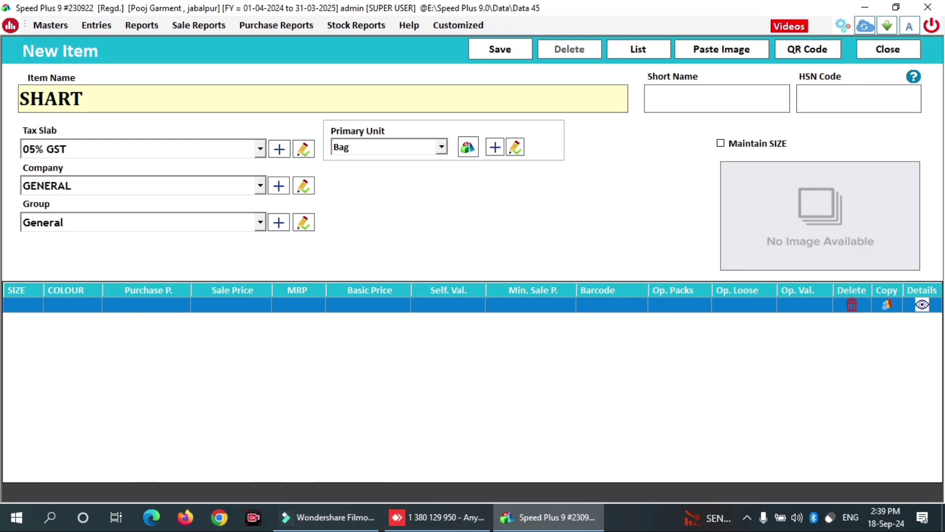
type(" I ZON")
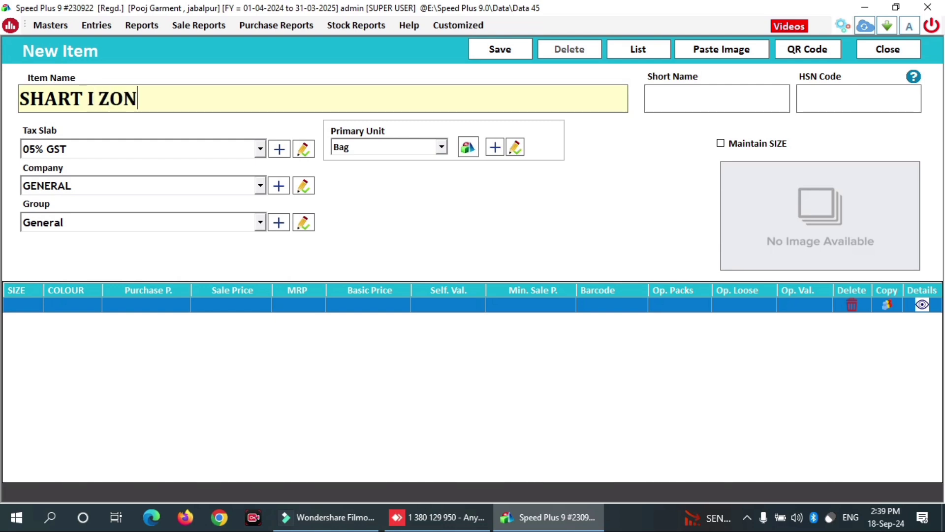
type(" PL")
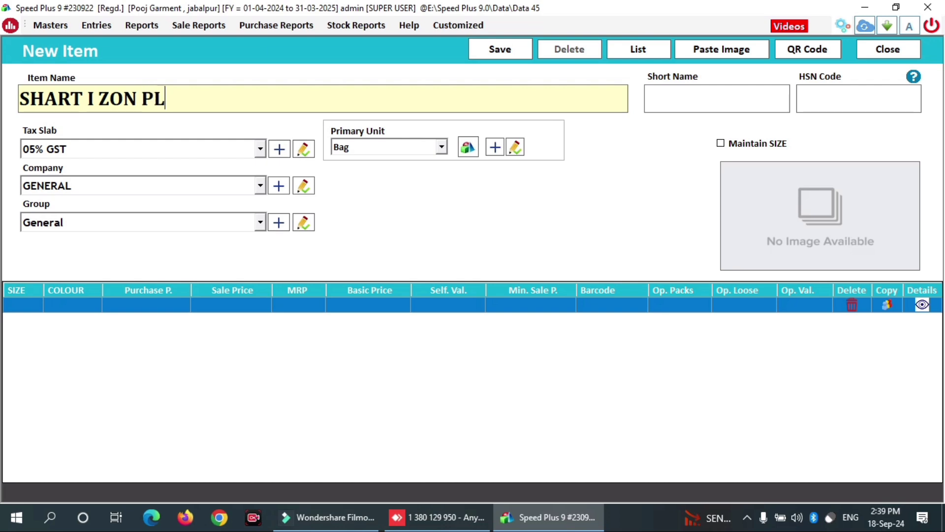
type("AN 12")
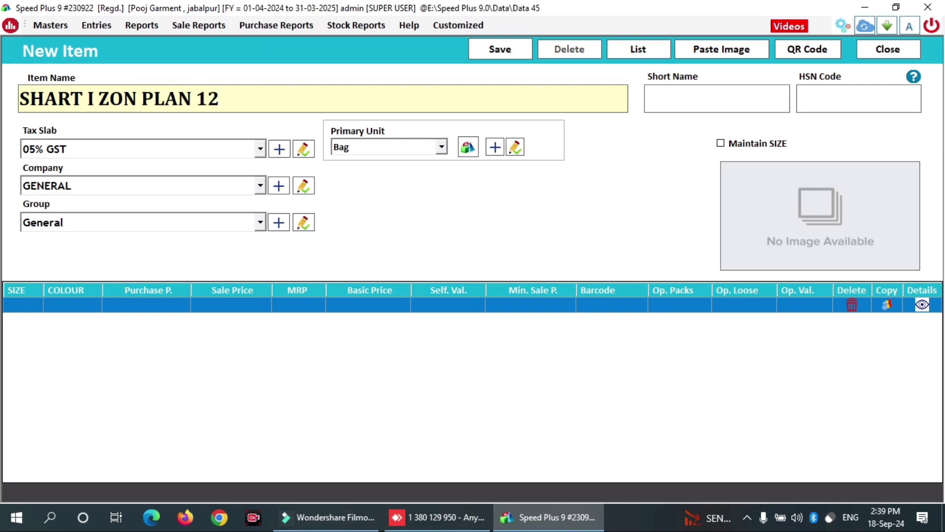
type("7")
- Give it short name 127, 12% GST, GENERAL company and primary unit Pcs
key("Return")
type("127")
key("Return")
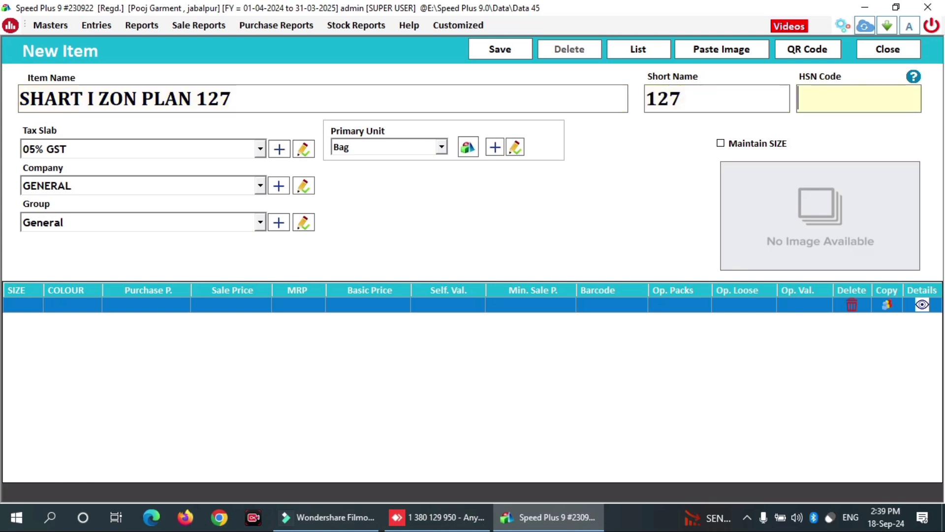
key("Return")
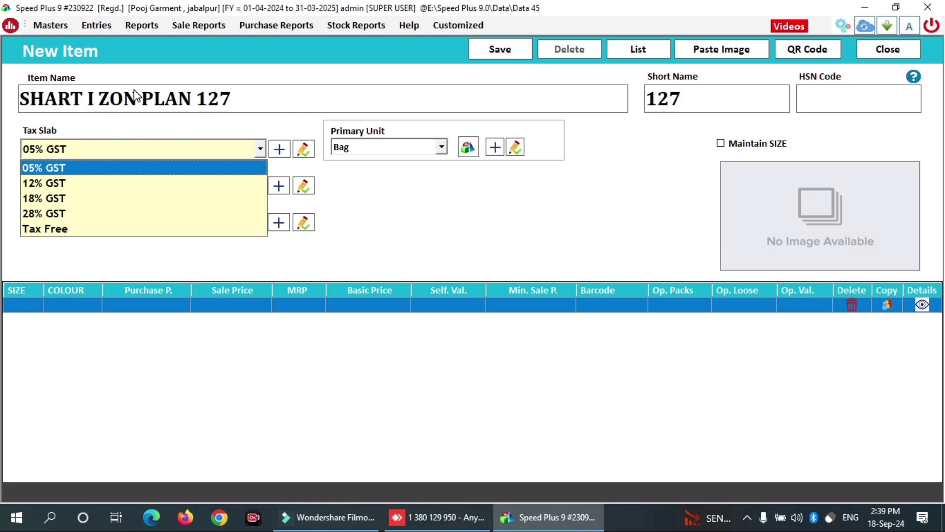
key("Down")
key("Return")
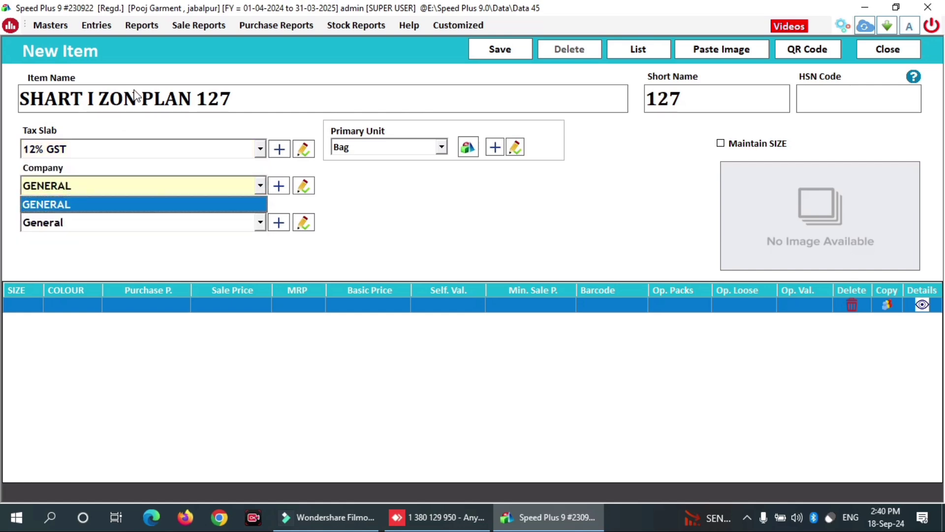
key("Return")
key("Return")
key("p")
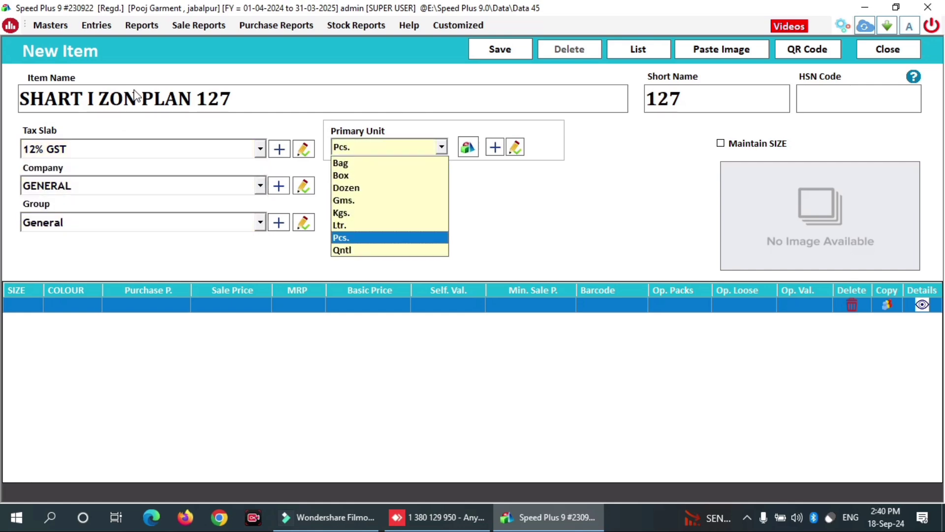
key("Return")
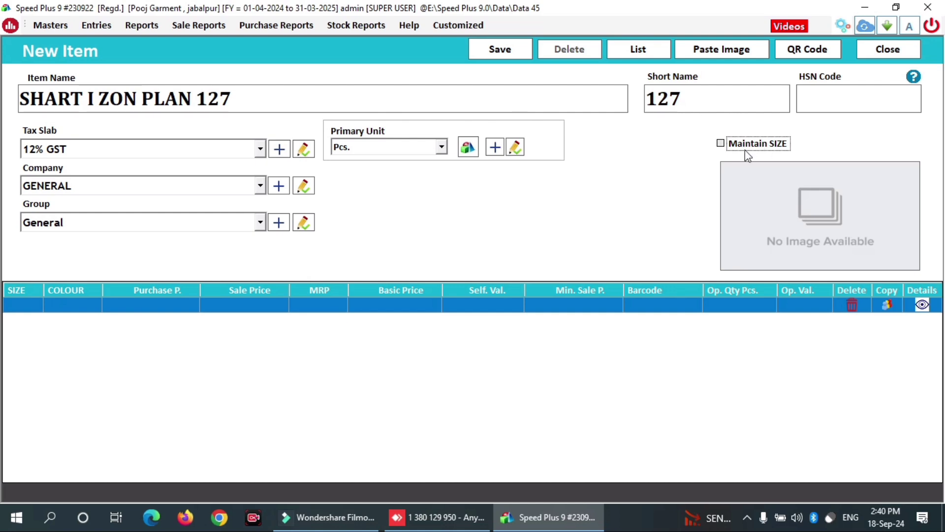
- Enable size tracking and enter a first variant of size 28, colour RED
left_click(726, 144)
left_click(16, 304)
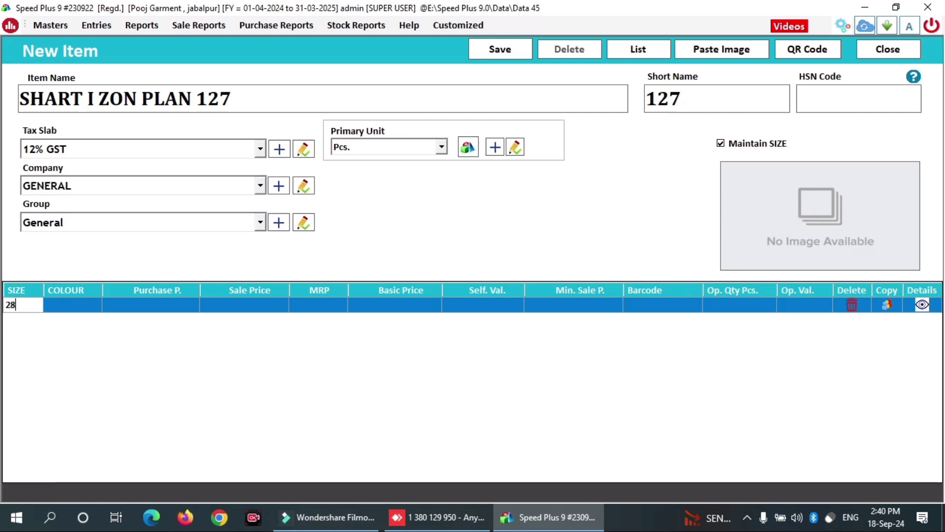
type("28")
key("Return")
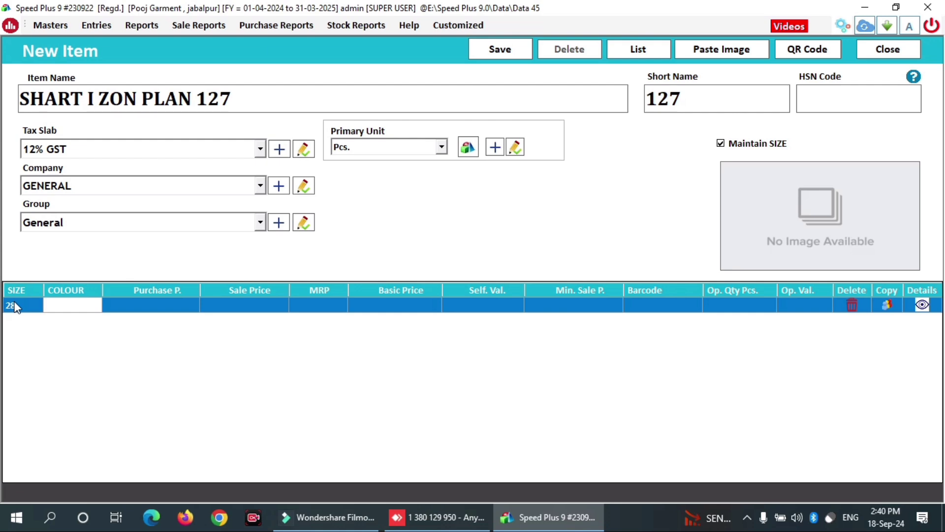
type("RED")
key("Return")
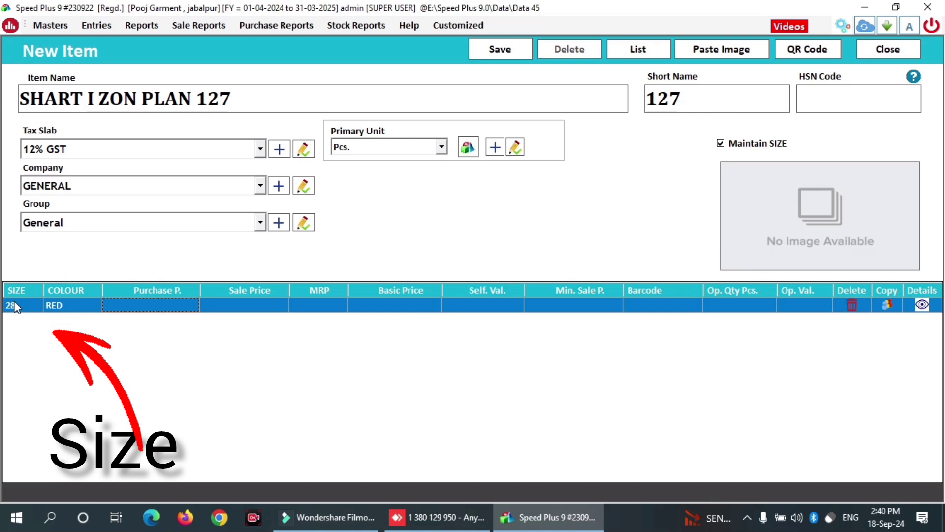
- Set that variant's sale price 300, MRP 300 and opening quantity 10
key("Return")
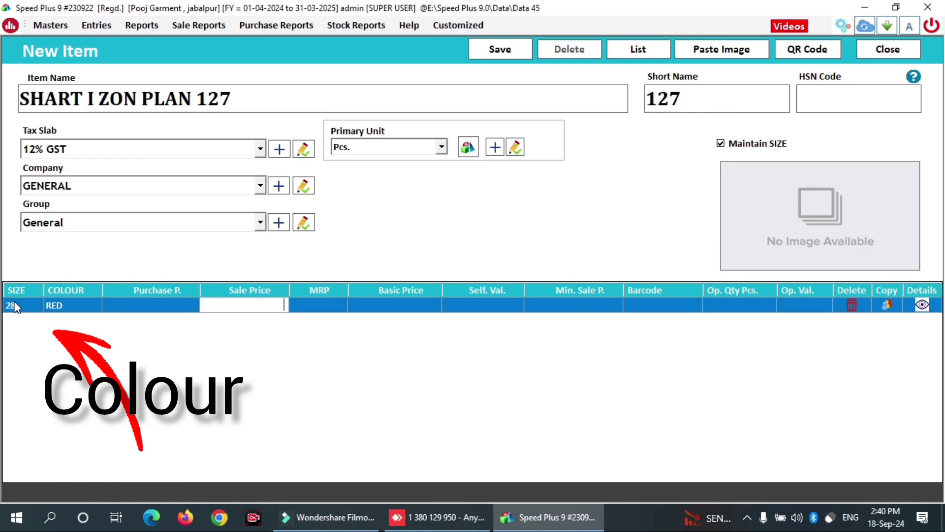
type("300")
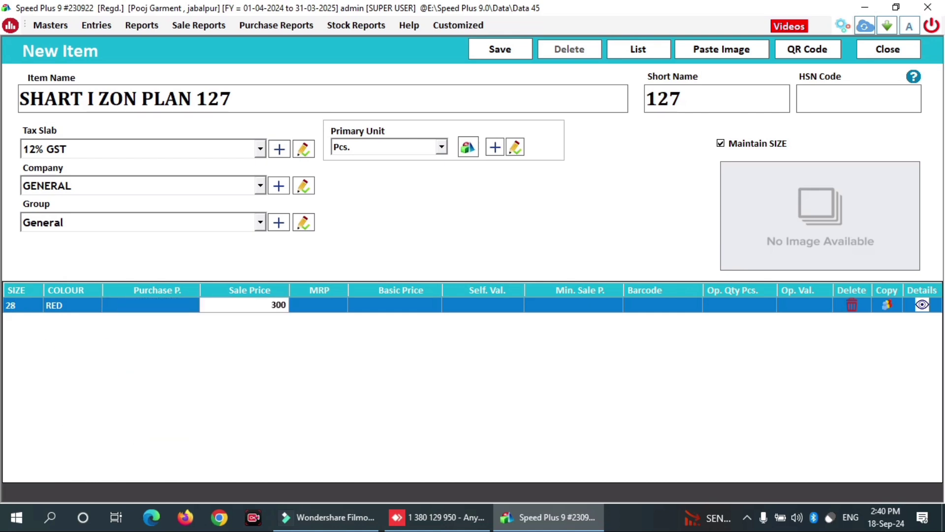
key("Return")
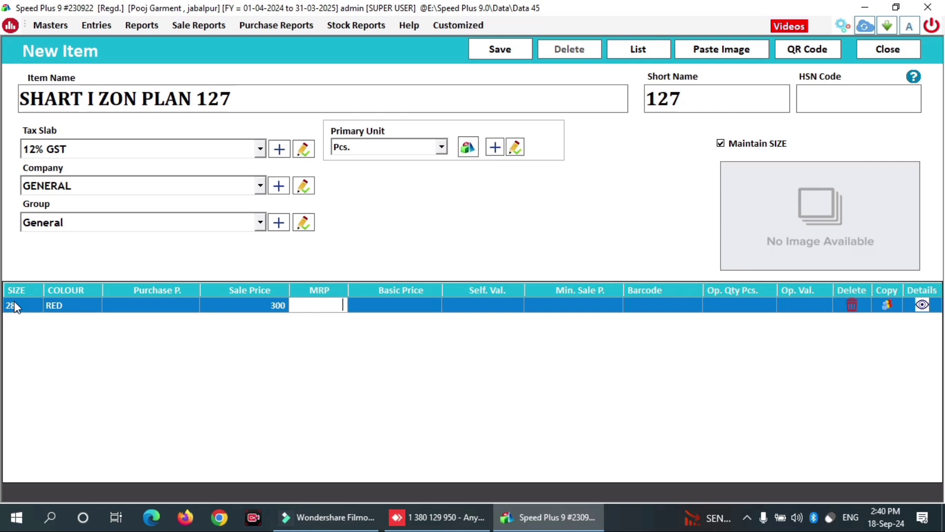
type("300")
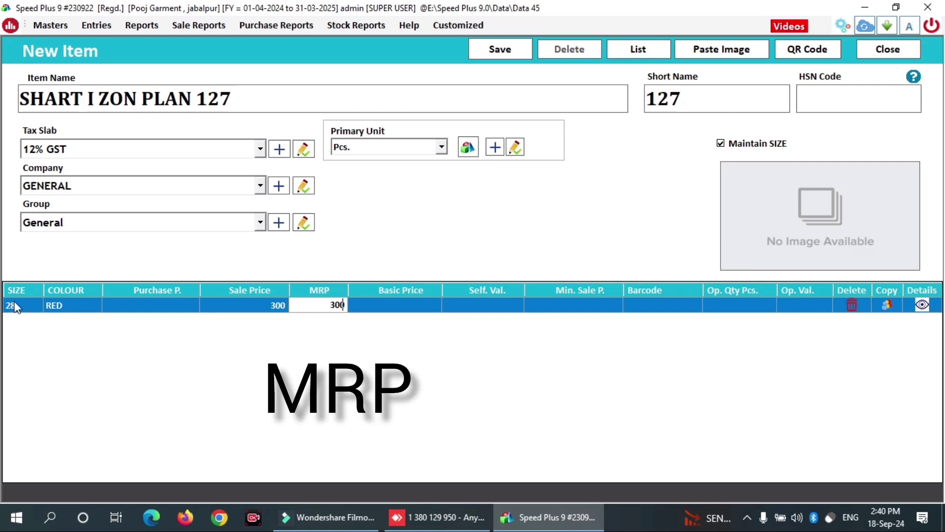
key("Return")
key("Return")
key("Return")
key("Return")
type("10")
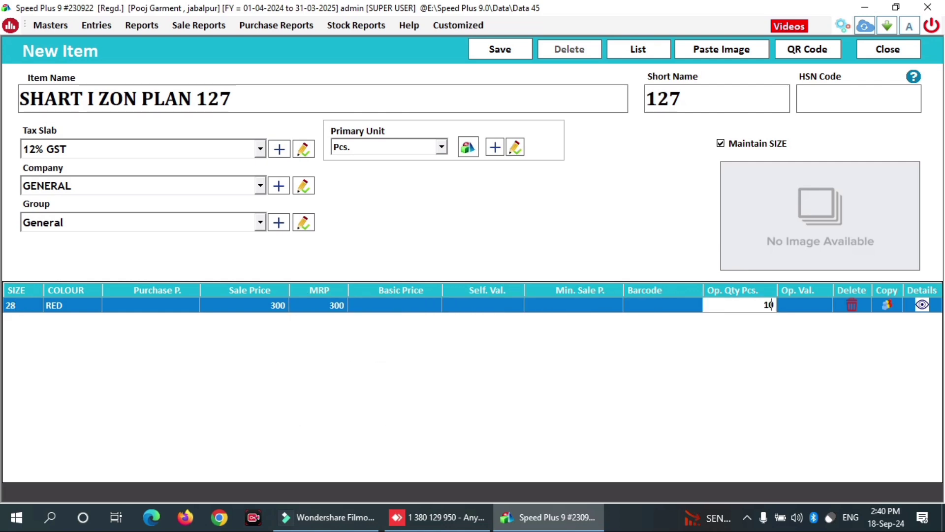
key("Return")
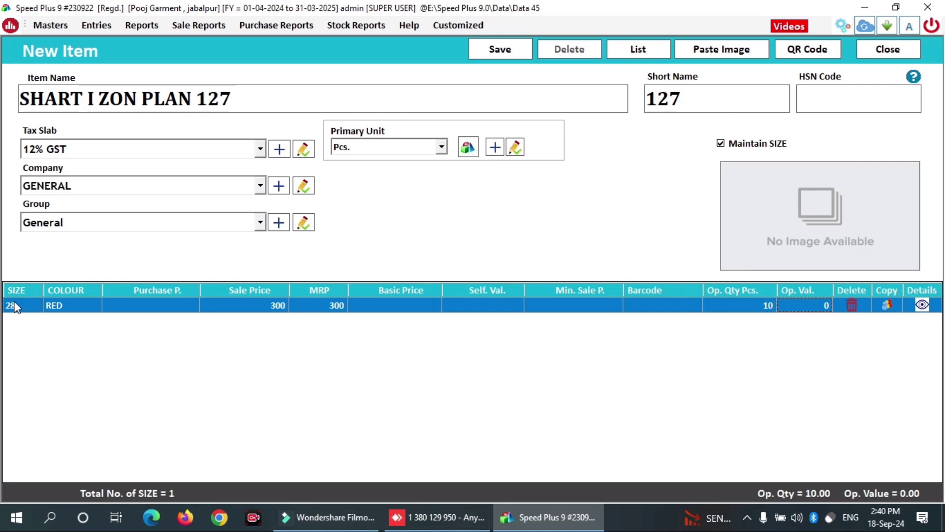
- Duplicate the 28 RED row and change the copies' sizes to 30 and 32
left_click(888, 305)
left_click(888, 305)
left_click(888, 306)
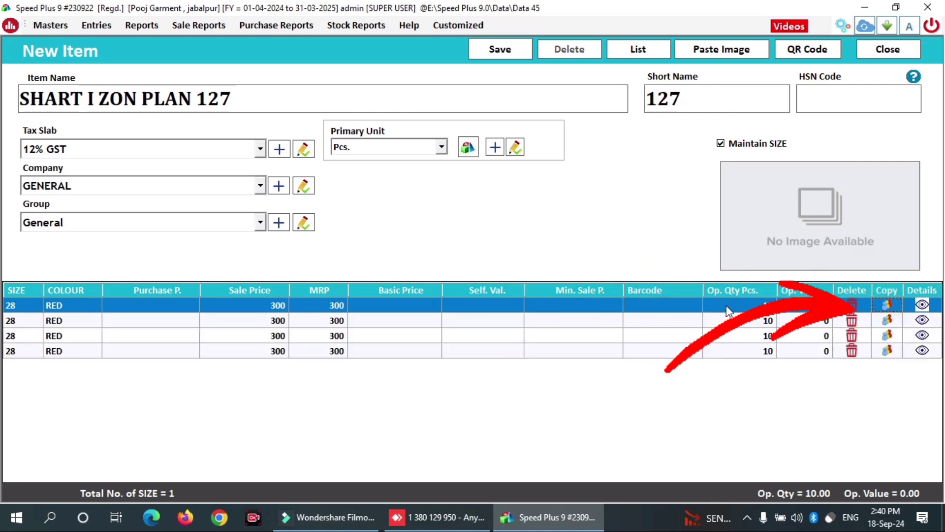
left_click(18, 321)
key("BackSpace")
key("BackSpace")
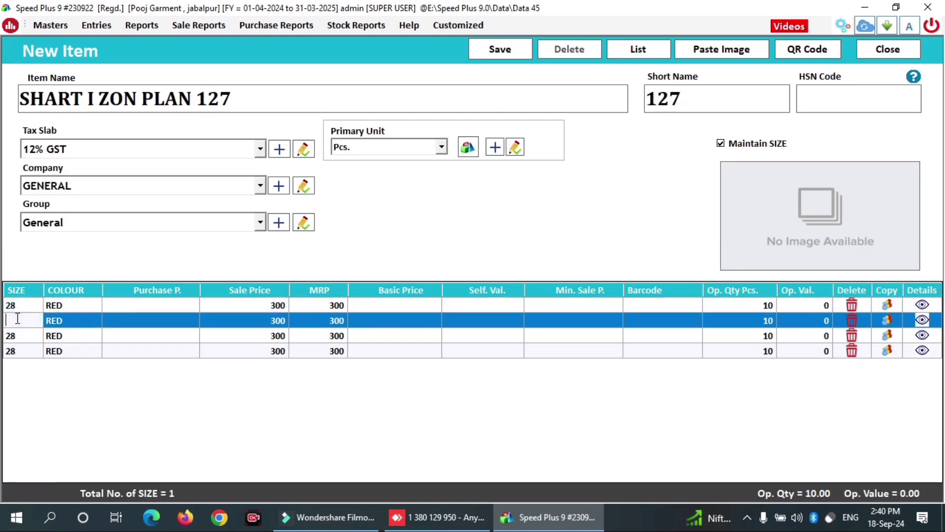
type("30")
key("Return")
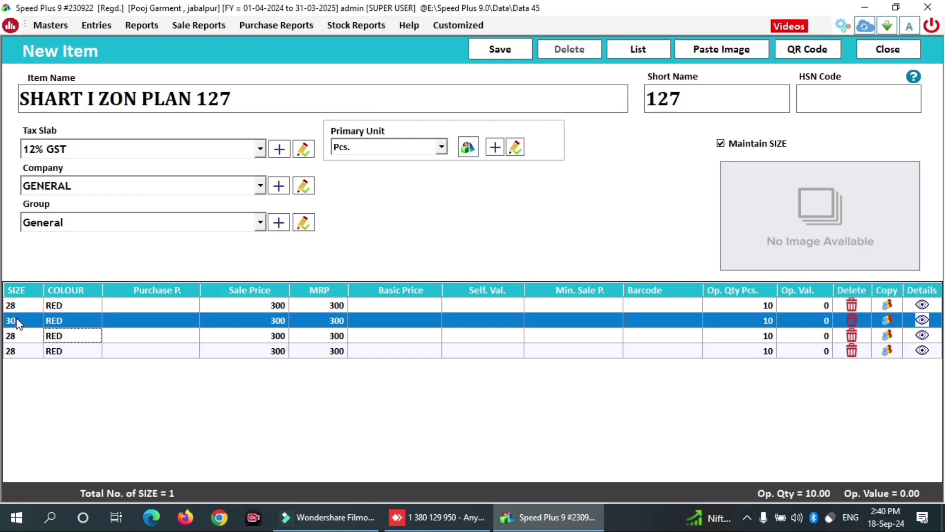
left_click(16, 334)
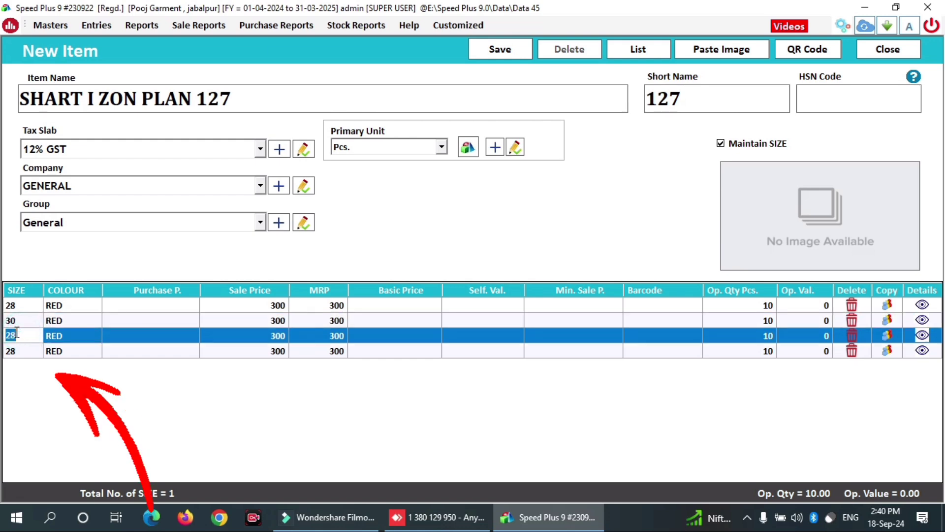
key("BackSpace")
type("3")
- Set the fourth row to size 34 and duplicate it
left_click(19, 351)
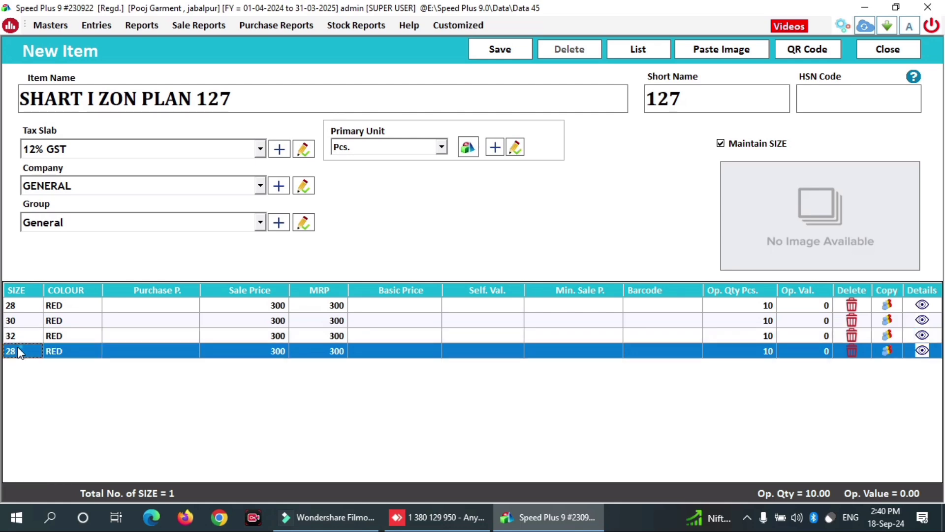
left_click(19, 351)
key("BackSpace")
key("BackSpace")
type("3")
key("Return")
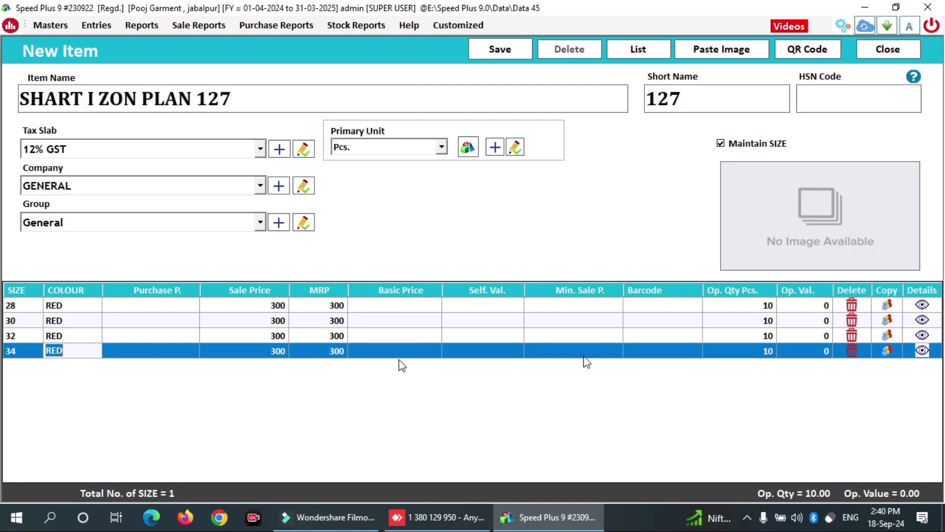
left_click(888, 351)
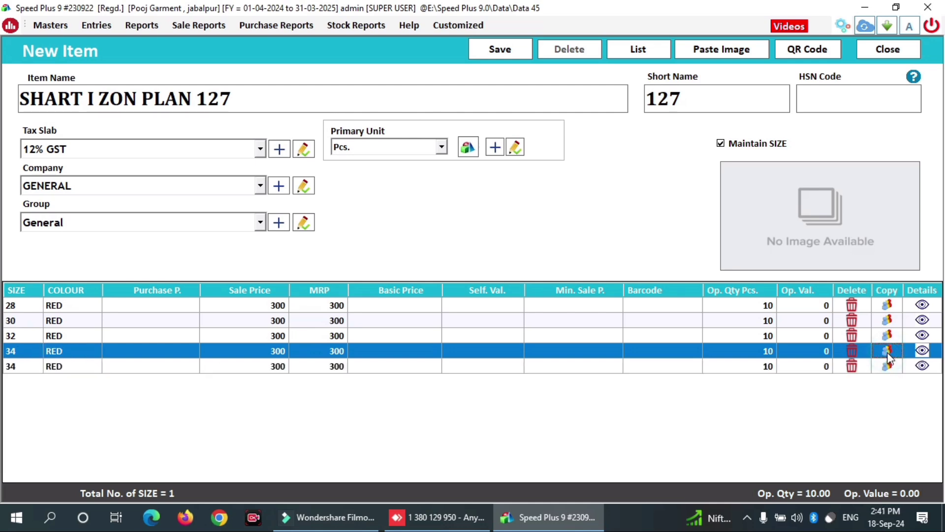
- Turn the extra row into a size 28 BLACK variant and copy it for more BLACK rows
left_click(18, 370)
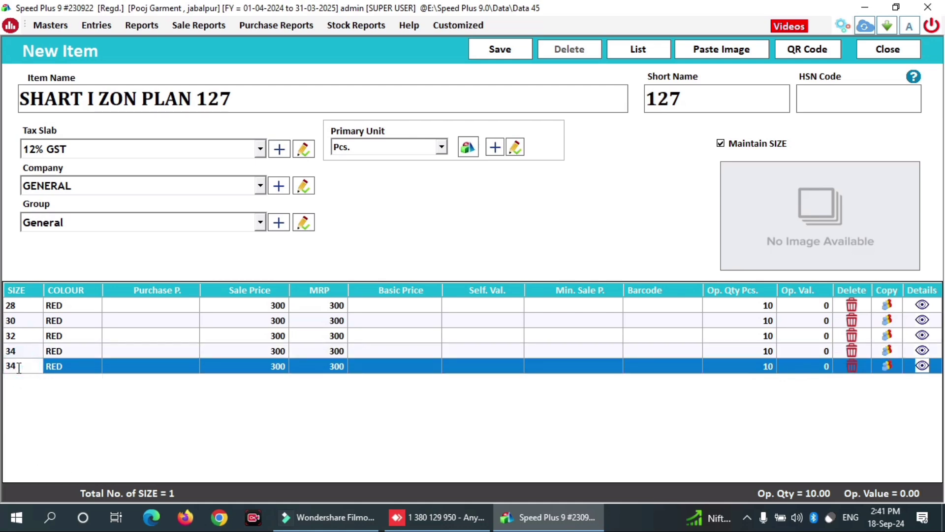
key("BackSpace")
key("BackSpace")
type("BLACK")
key("Return")
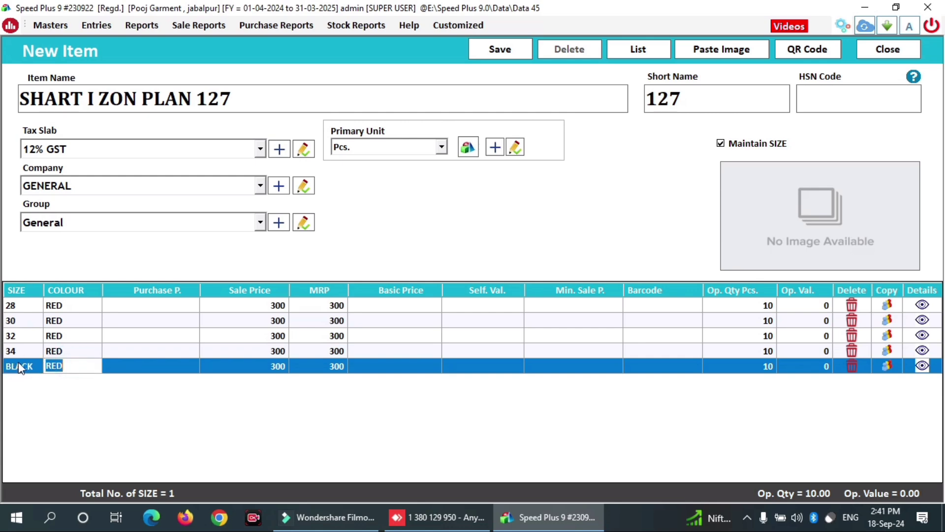
left_click(27, 366)
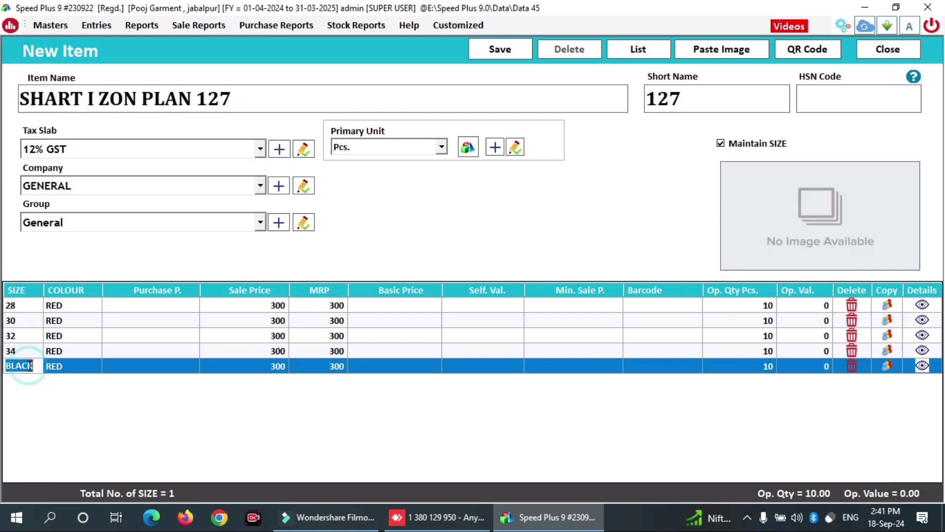
key("BackSpace")
left_click(887, 366)
left_click(887, 366)
left_click(887, 366)
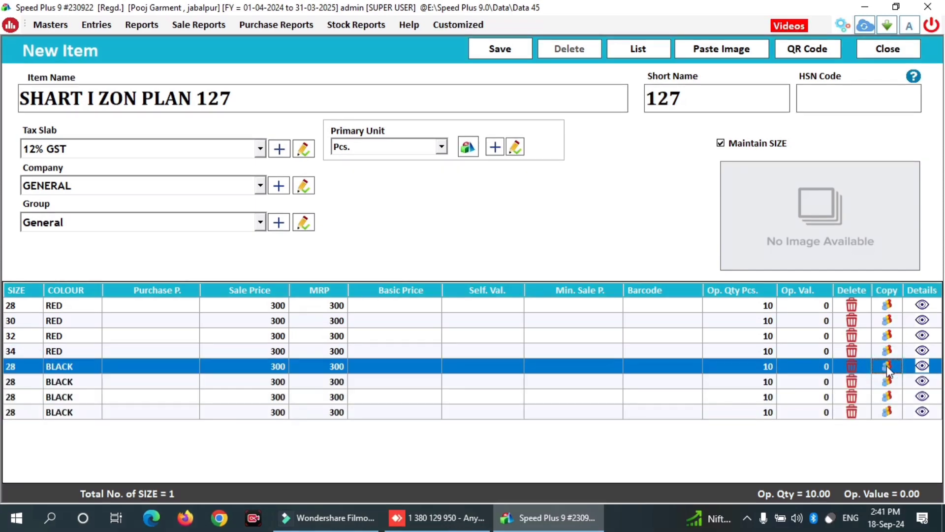
- Change the BLACK copies' sizes to 30, 32 and 34
left_click(16, 383)
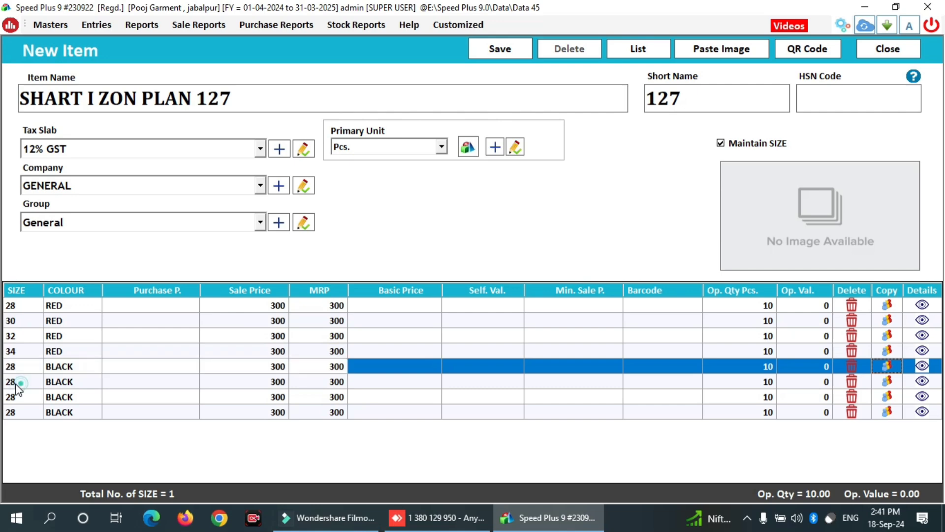
key("BackSpace")
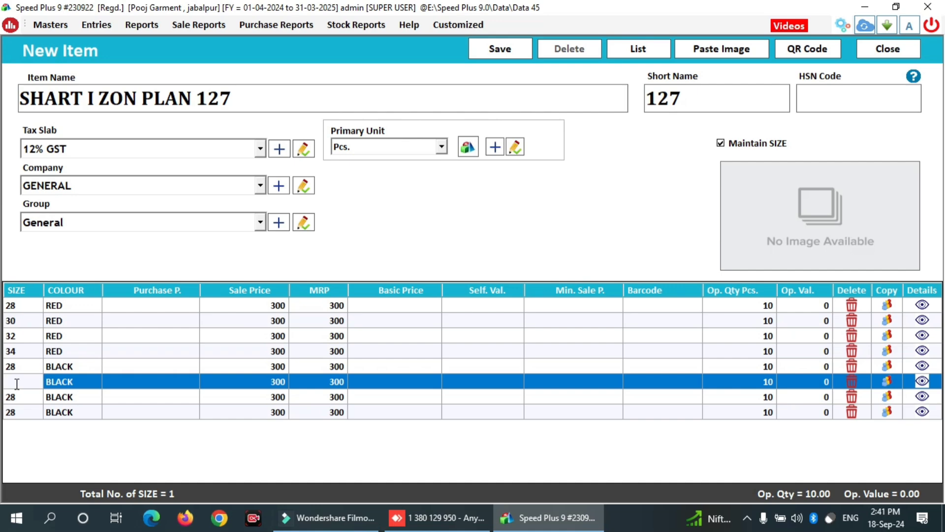
type("30")
left_click(20, 396)
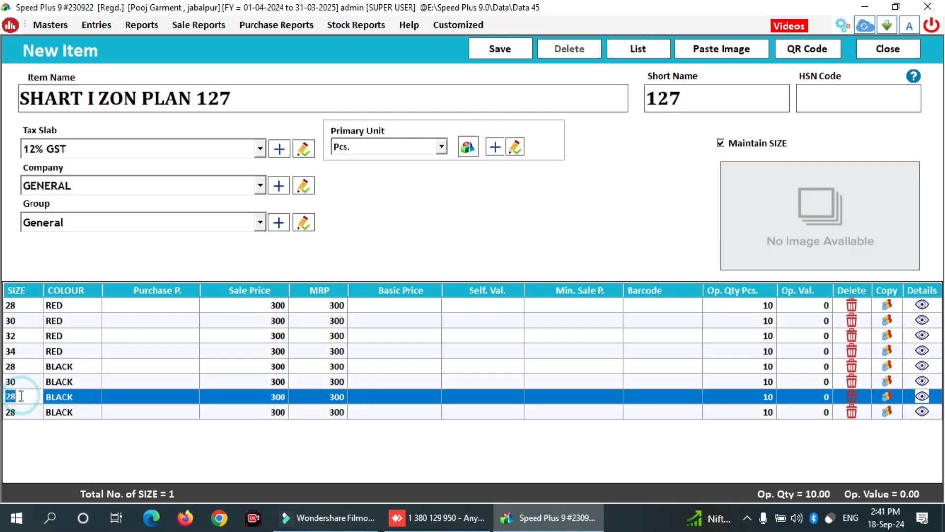
key("BackSpace")
type("32")
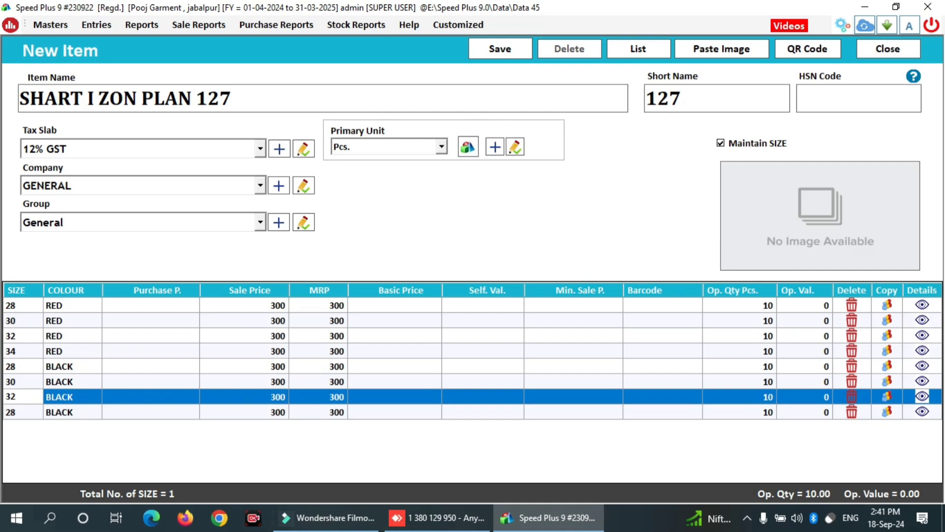
left_click(19, 408)
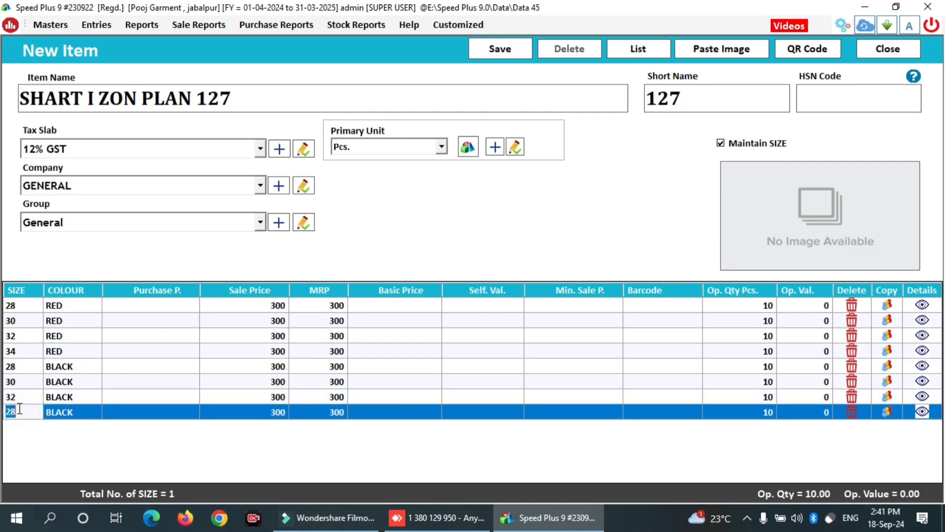
key("BackSpace")
type("34")
- Save SHART I ZON PLAN 127 with its eight variants and dismiss the success message
key("Tab")
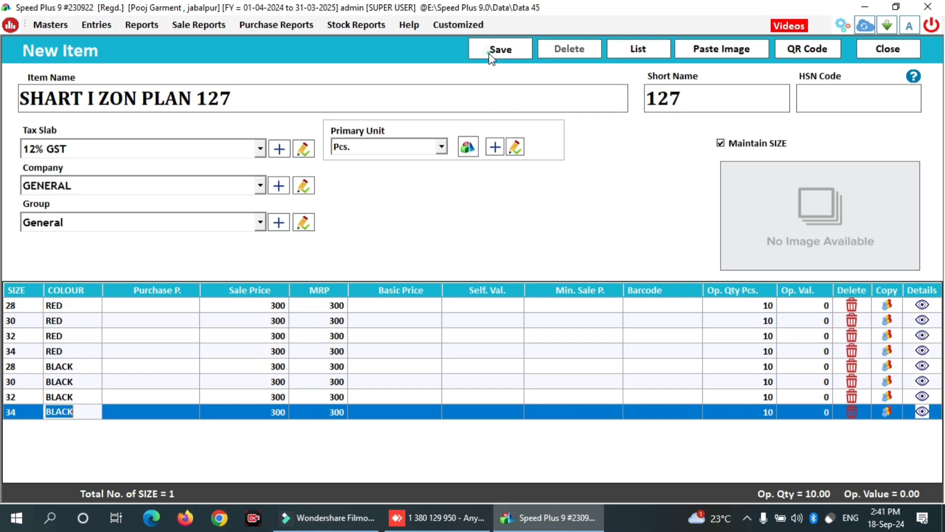
left_click(489, 54)
left_click(490, 56)
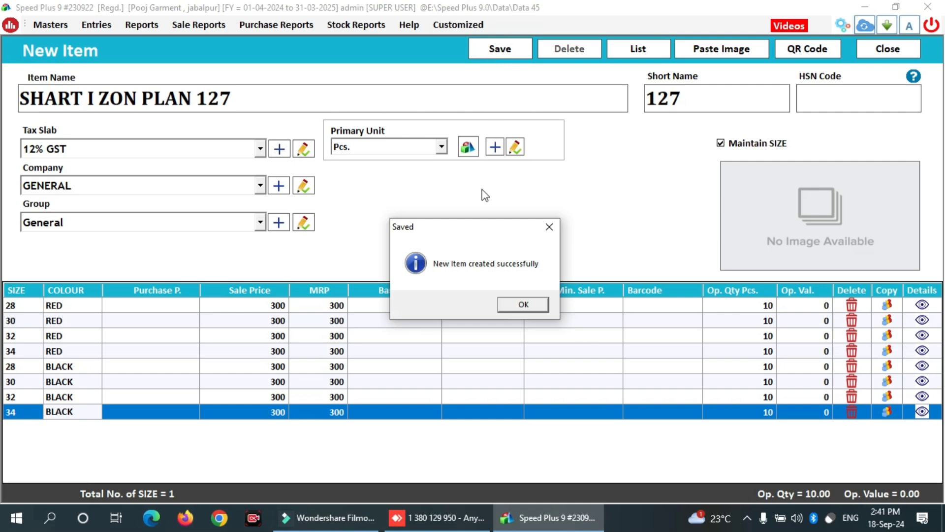
left_click(422, 521)
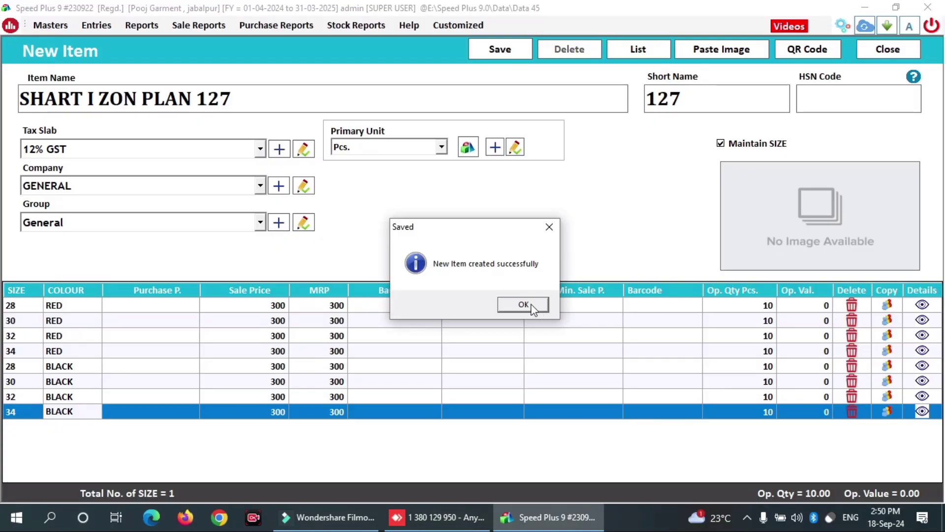
left_click(531, 306)
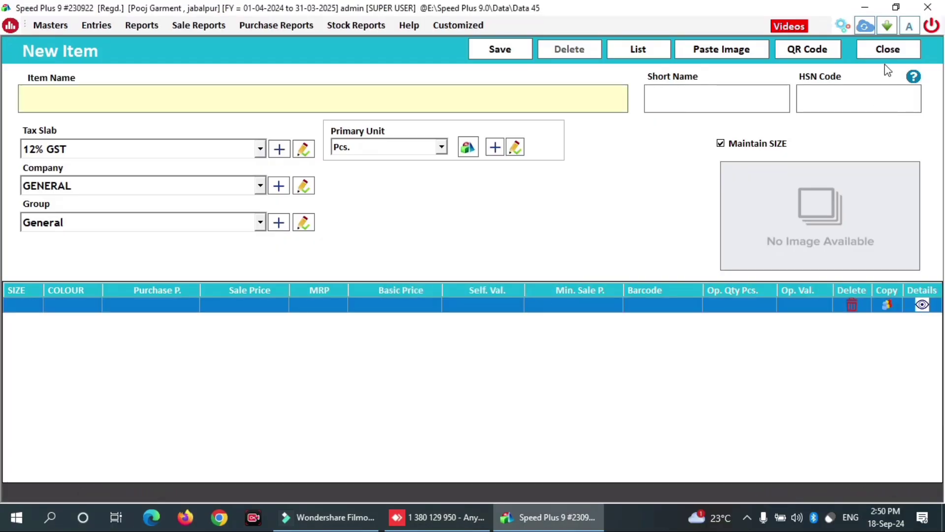
- Copy SHART I ZON PLAN 127 from the item list and rename it SHART I ZON CHEK 1254
left_click(888, 51)
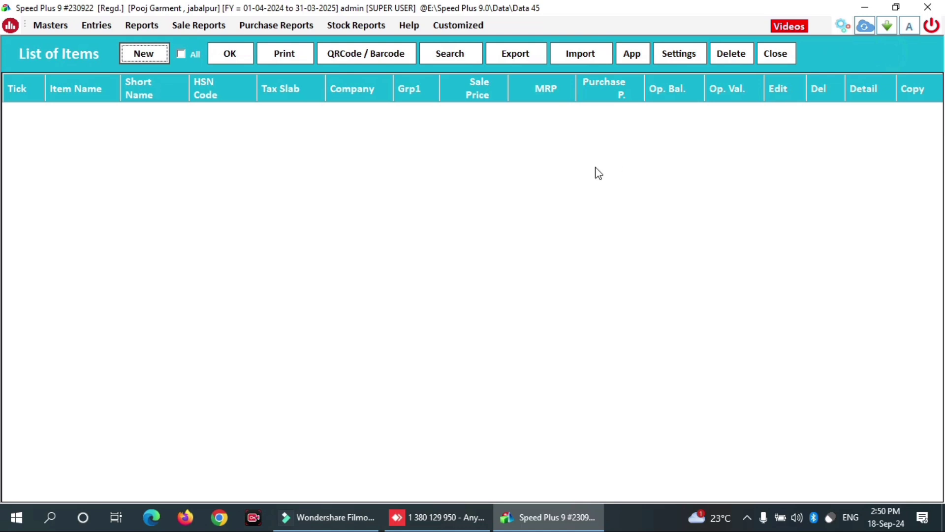
left_click(230, 53)
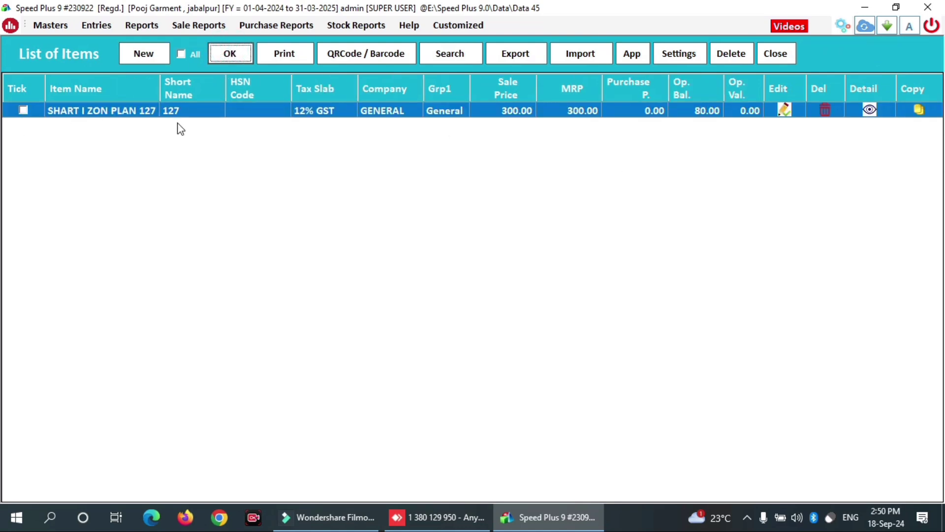
left_click(920, 110)
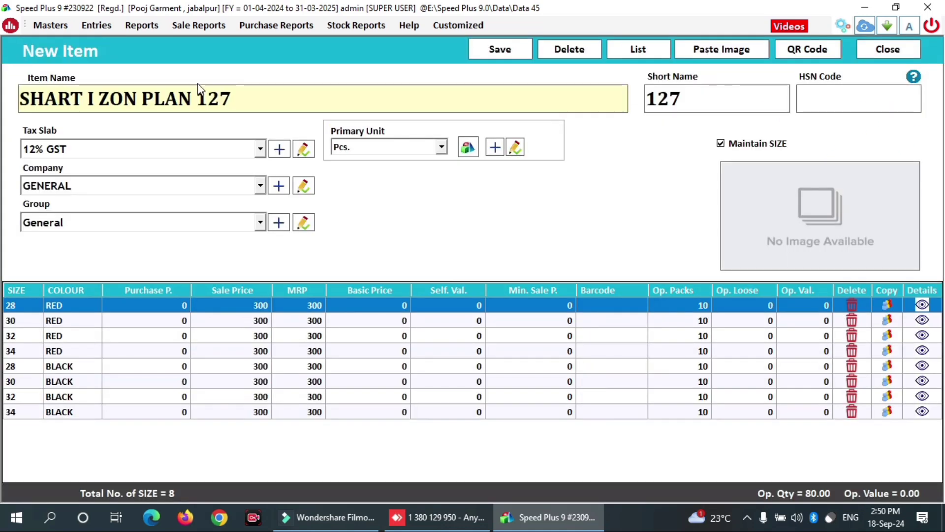
left_click(241, 95)
key("BackSpace")
key("BackSpace")
key("BackSpace")
key("BackSpace")
key("BackSpace")
key("BackSpace")
key("BackSpace")
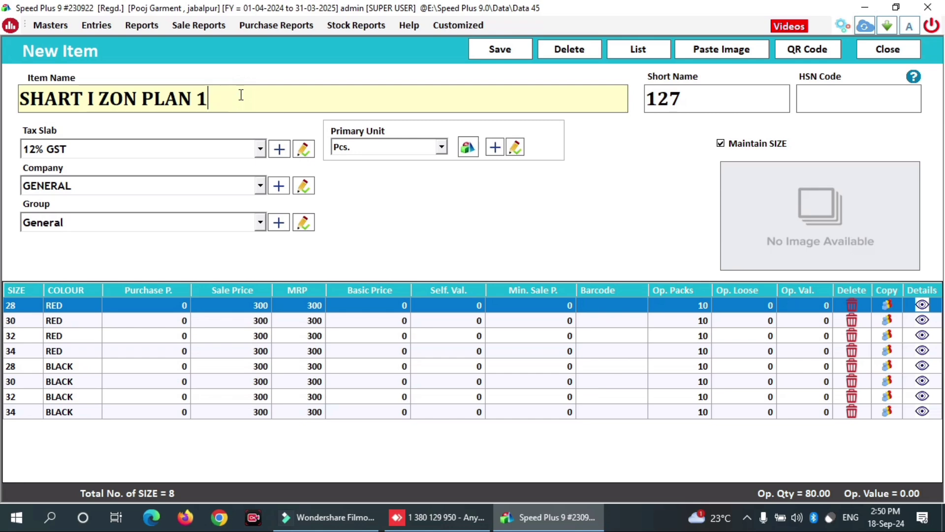
key("BackSpace")
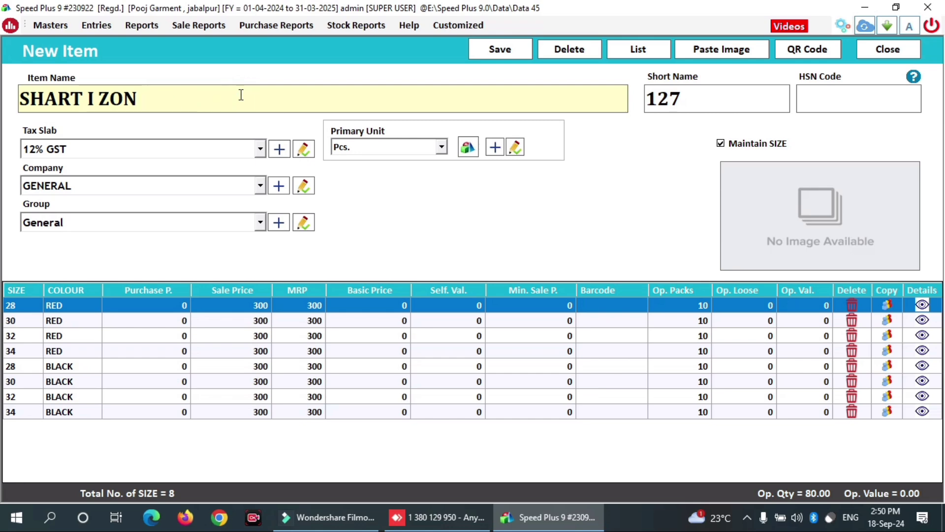
type("CHEK")
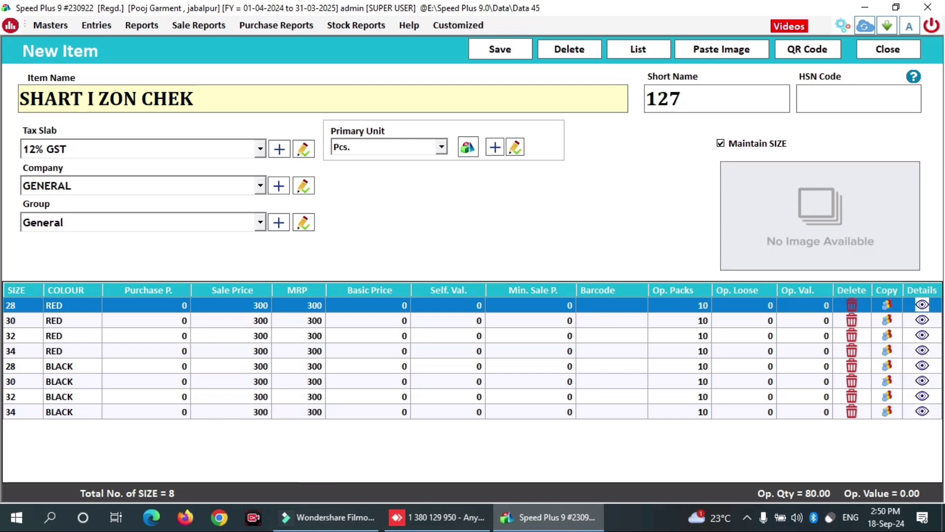
type(" 1254")
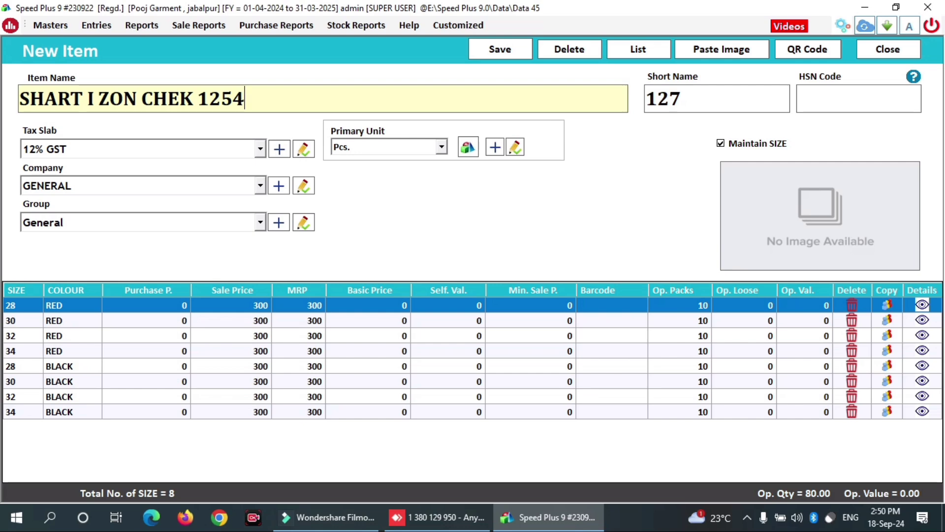
- Set the copied item's short name to 1254 and save it
key("Return")
key("BackSpace")
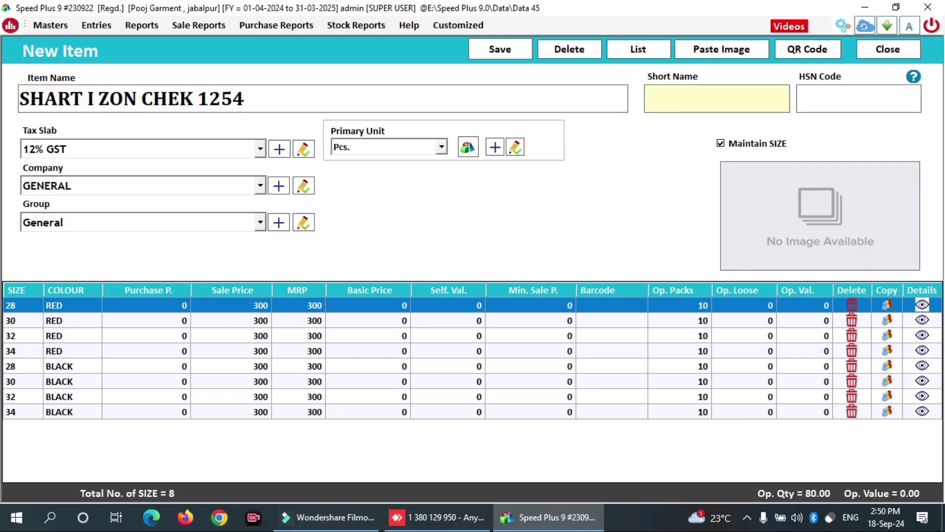
type("1253")
key("BackSpace")
type("4")
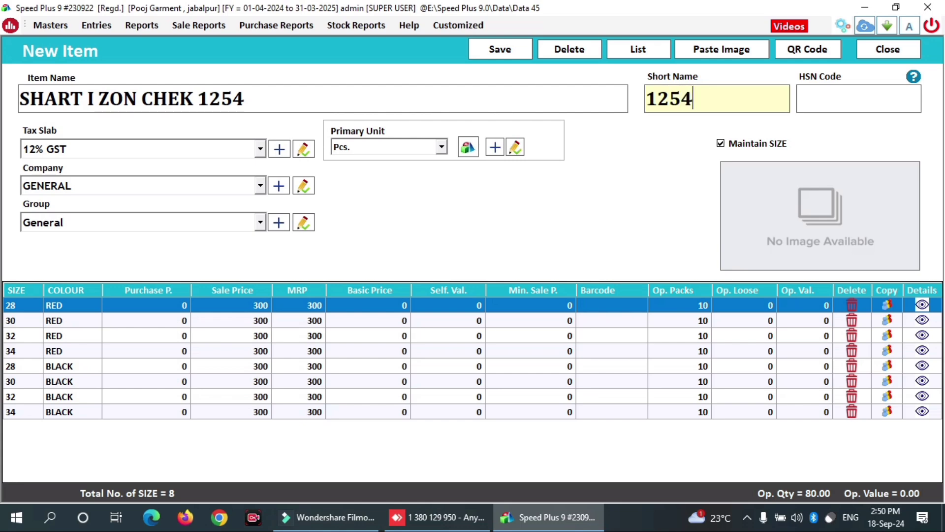
left_click(859, 98)
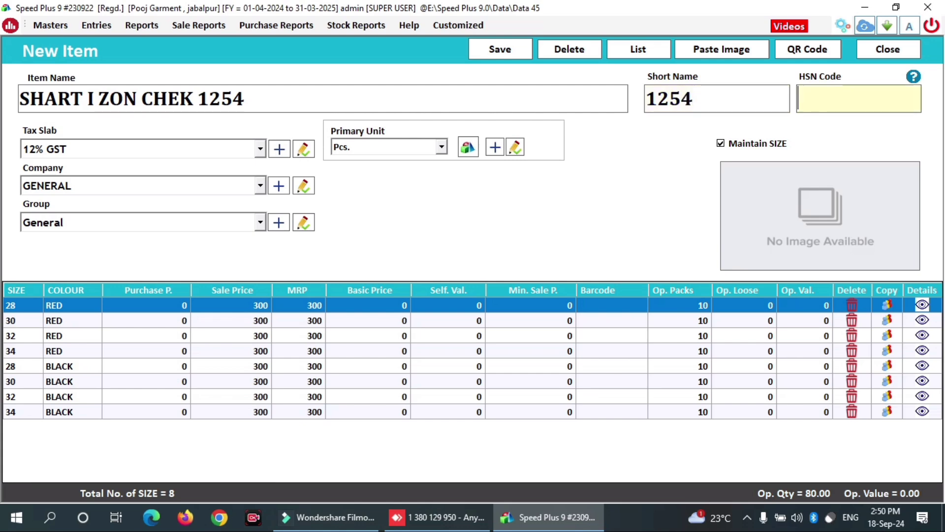
left_click(503, 50)
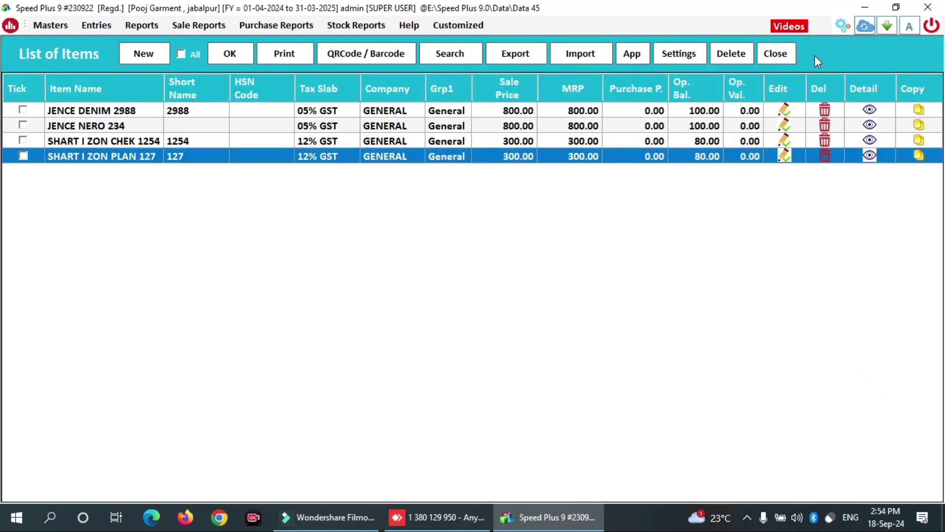
- Reopen the List of Items from the dashboard and launch QRCode / Barcode label printing
left_click(788, 54)
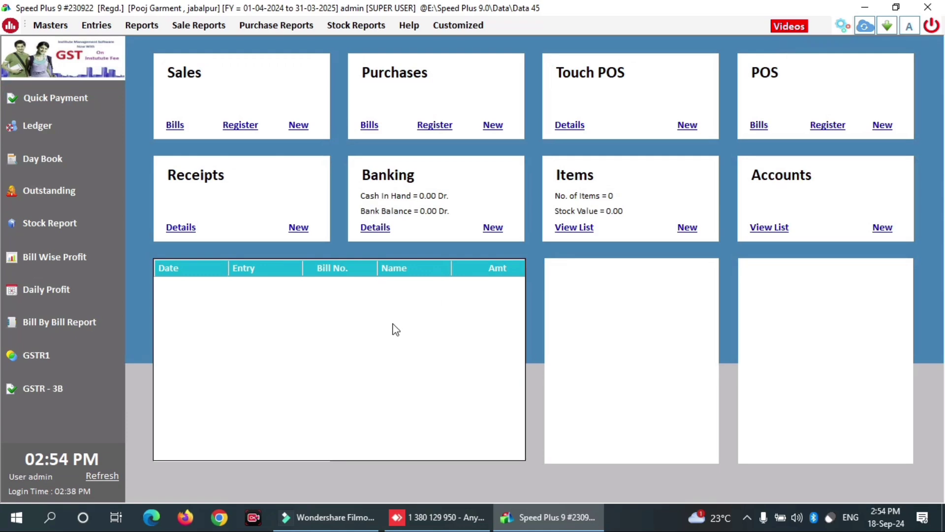
left_click(566, 228)
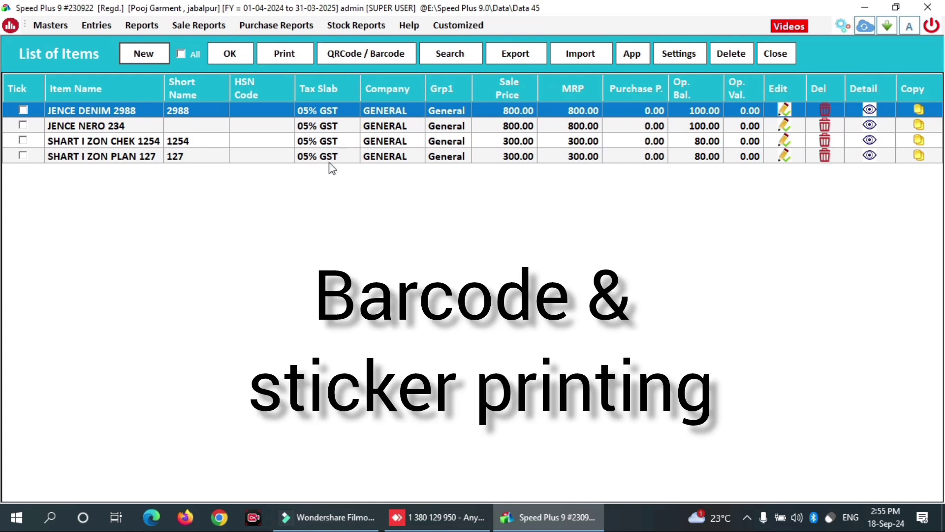
left_click(354, 59)
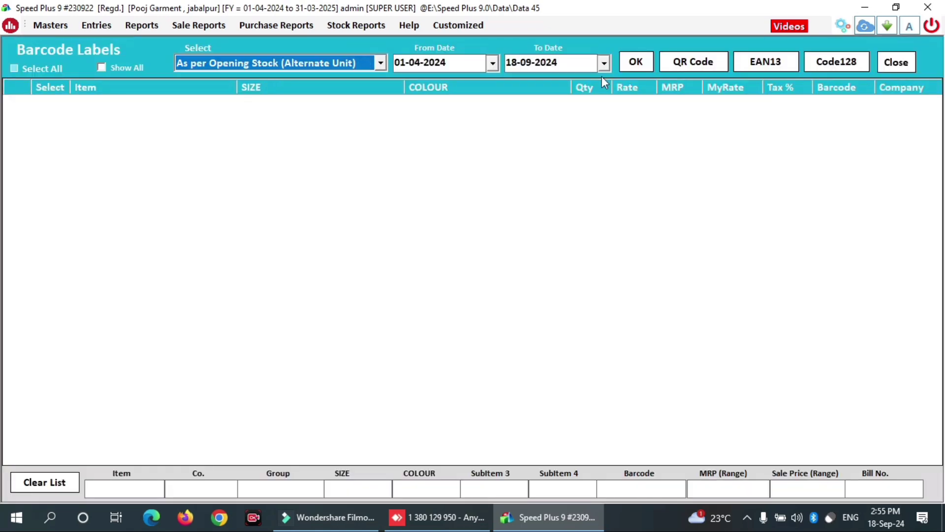
- List all item variants 'As per Opening Stock (Alternate Unit)' and tick every one for labels
left_click(636, 62)
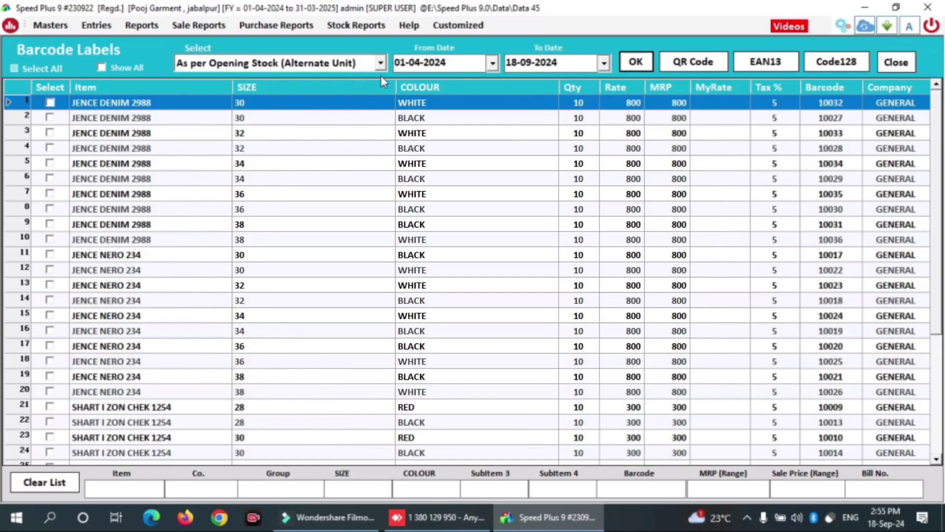
left_click(379, 66)
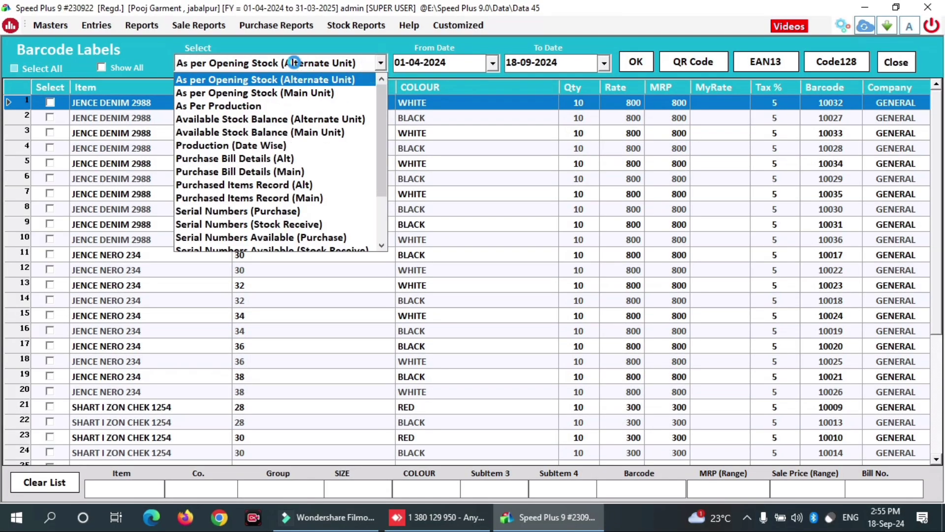
left_click(301, 79)
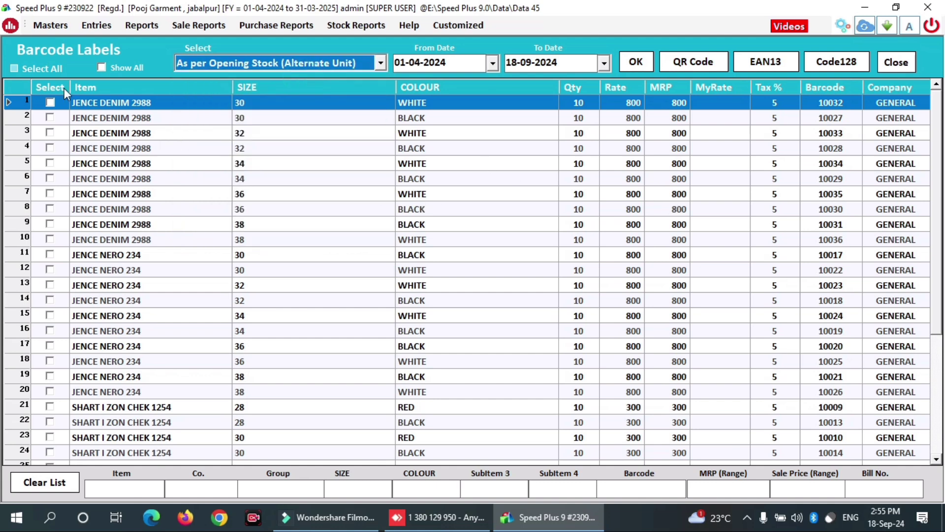
left_click(25, 65)
- Generate Code128 labels for the ticked variants with 0 blank barcodes, producing the POOJA GARMENT tags
left_click(837, 57)
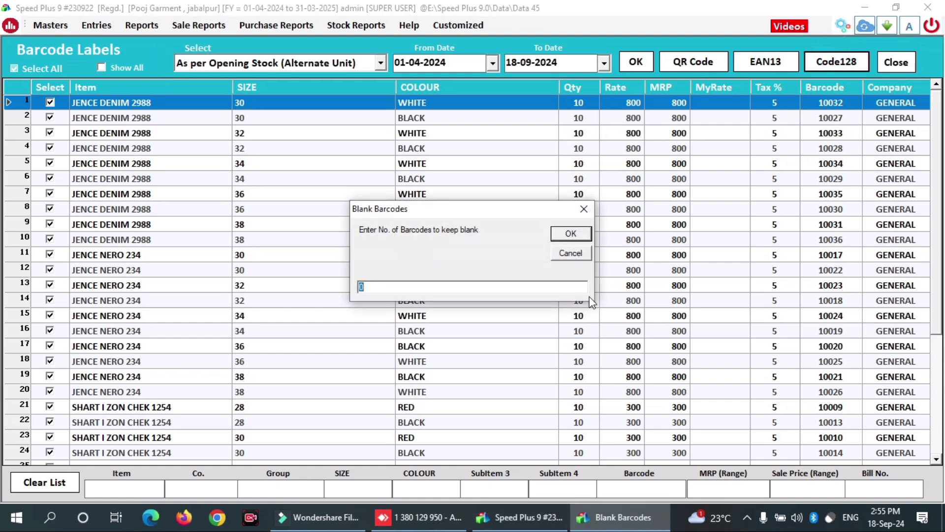
left_click(571, 235)
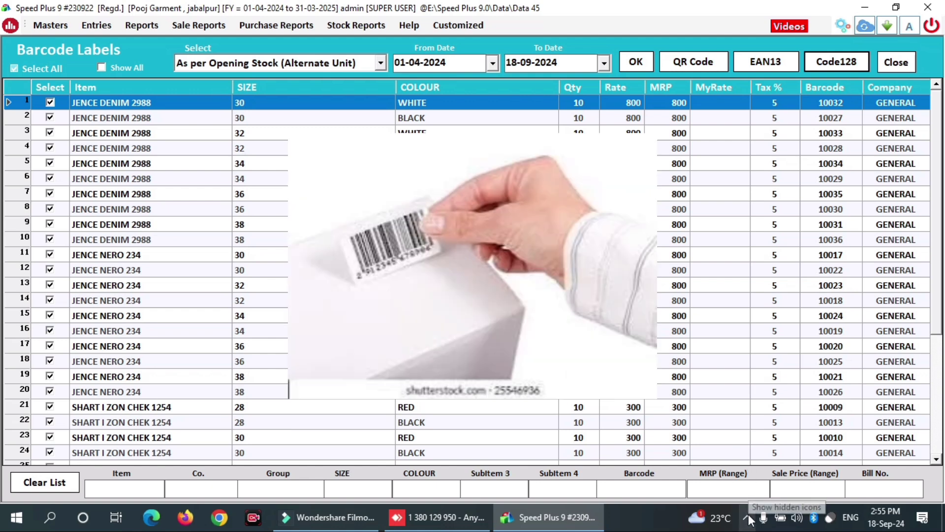
left_click(749, 515)
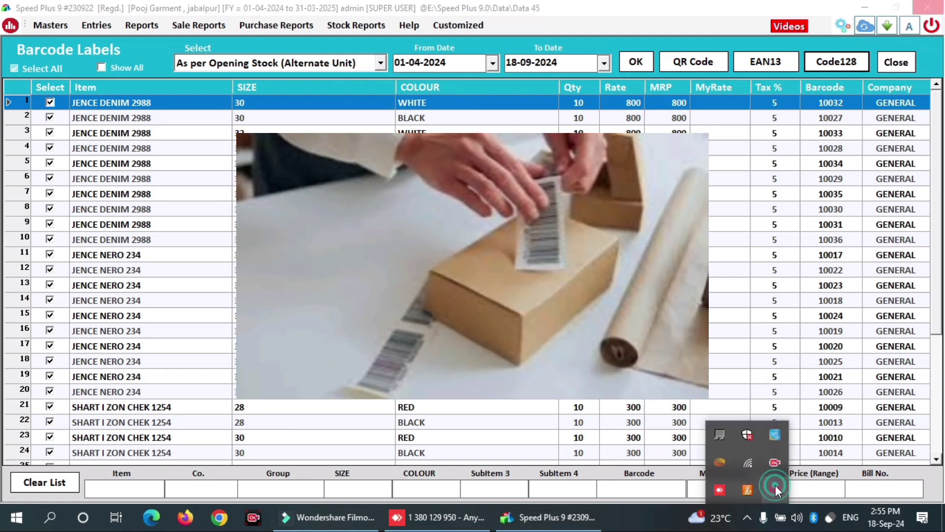
right_click(776, 487)
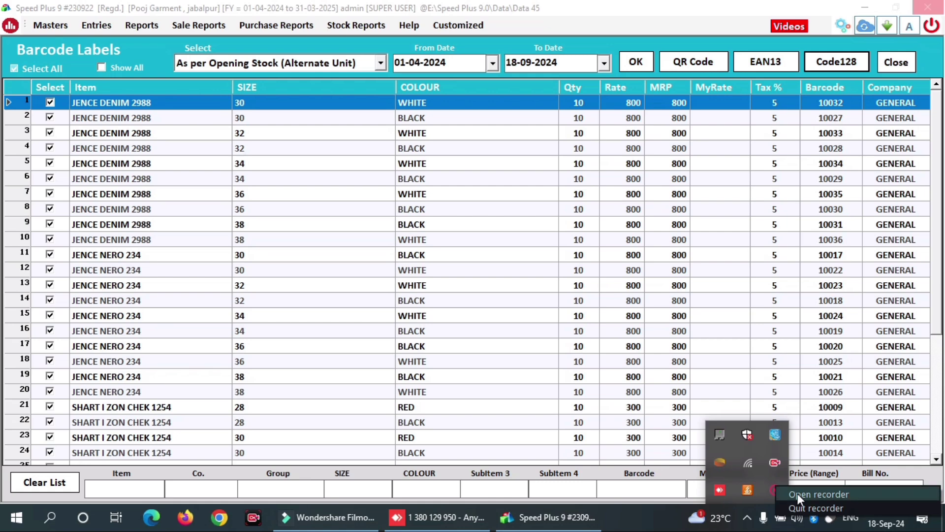
left_click(797, 493)
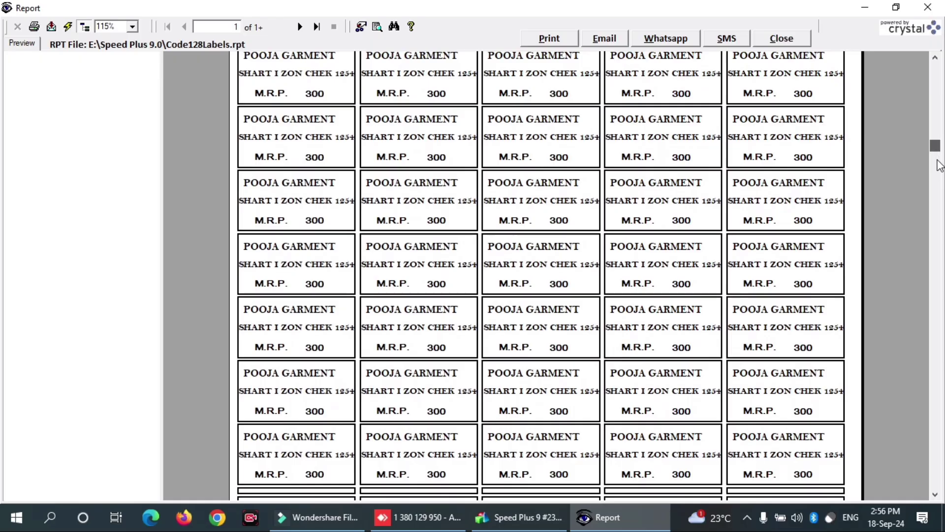
- Scroll through the POOJA GARMENT label sheet showing M.R.P. 300, then close the label screen
scroll(937, 246, "down", 3)
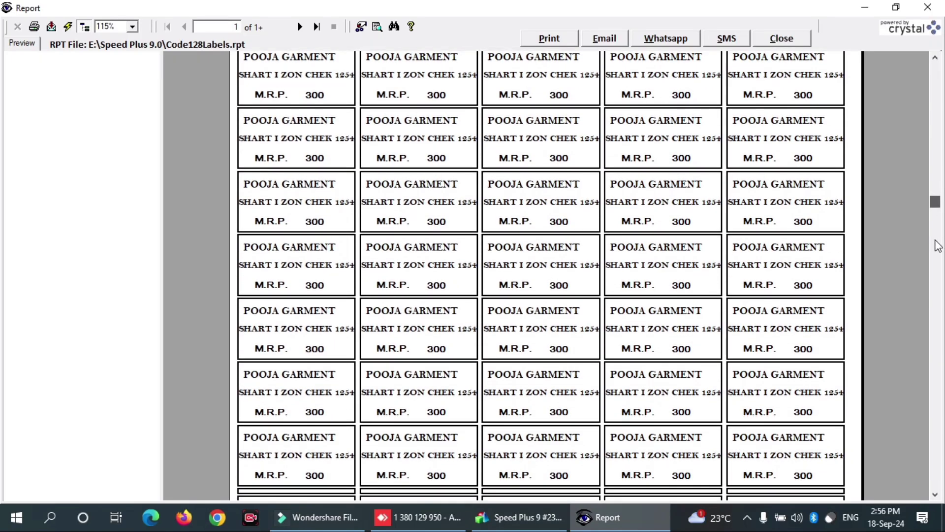
left_click_drag(937, 246, 935, 497)
scroll(919, 261, "up", 10)
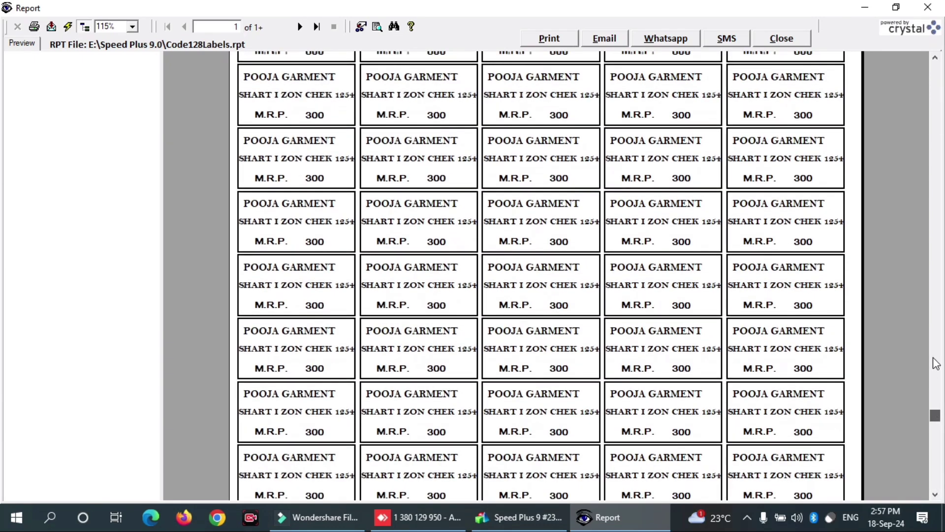
scroll(918, 260, "up", 15)
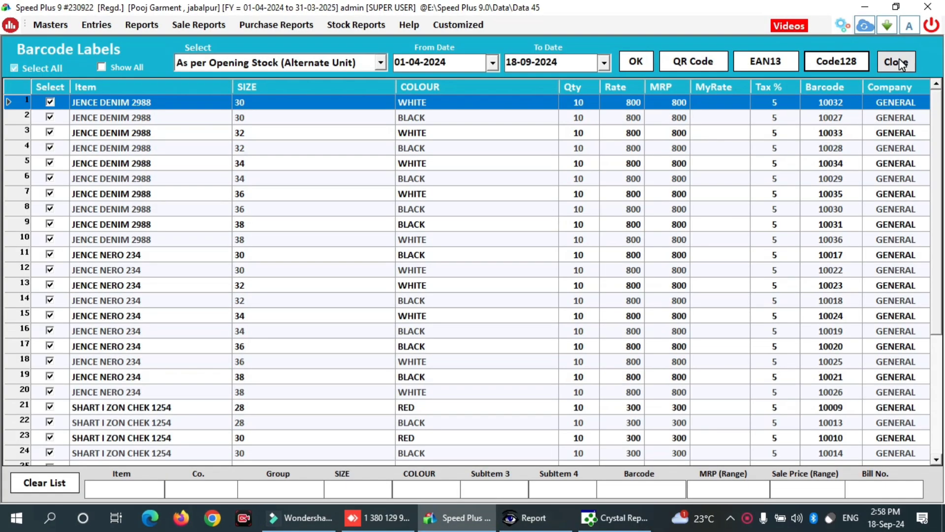
left_click(900, 59)
- Close the items list and open a new POS sale bill no. 1 dated 18-09-2024
left_click(778, 55)
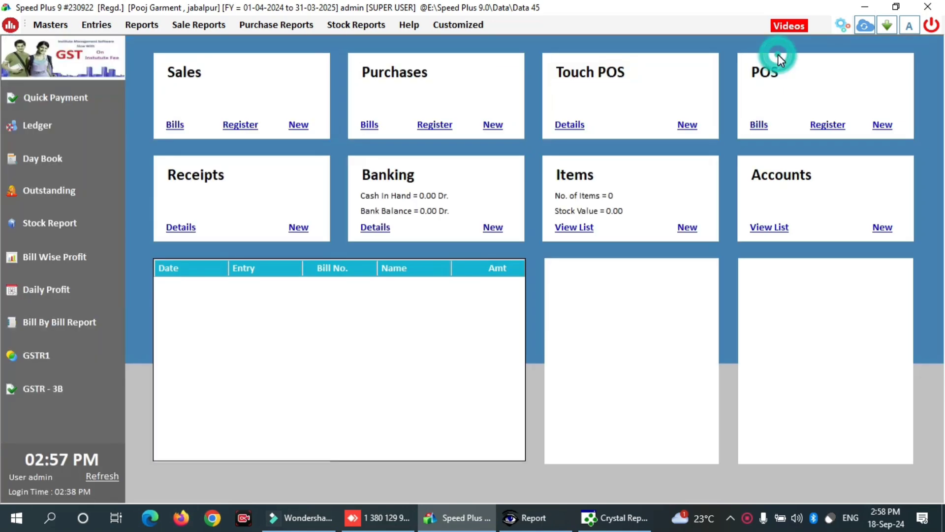
left_click(882, 126)
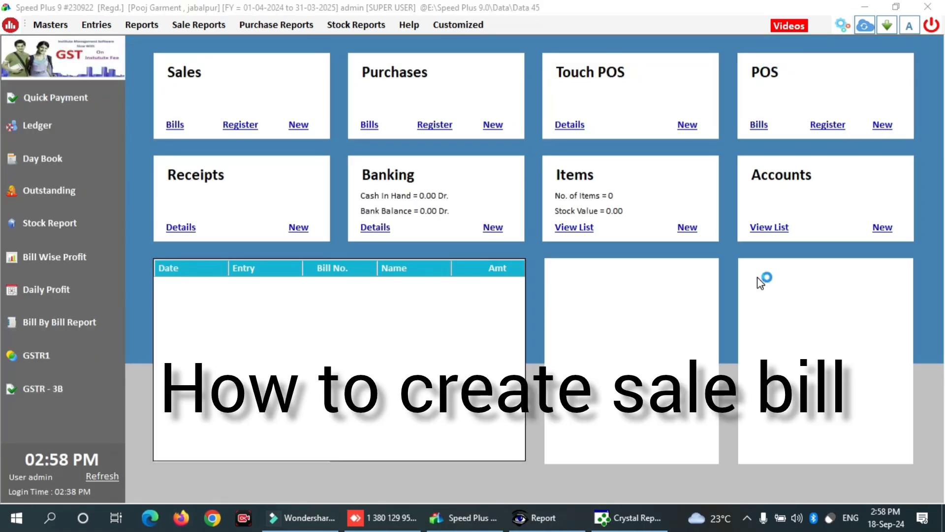
left_click(881, 125)
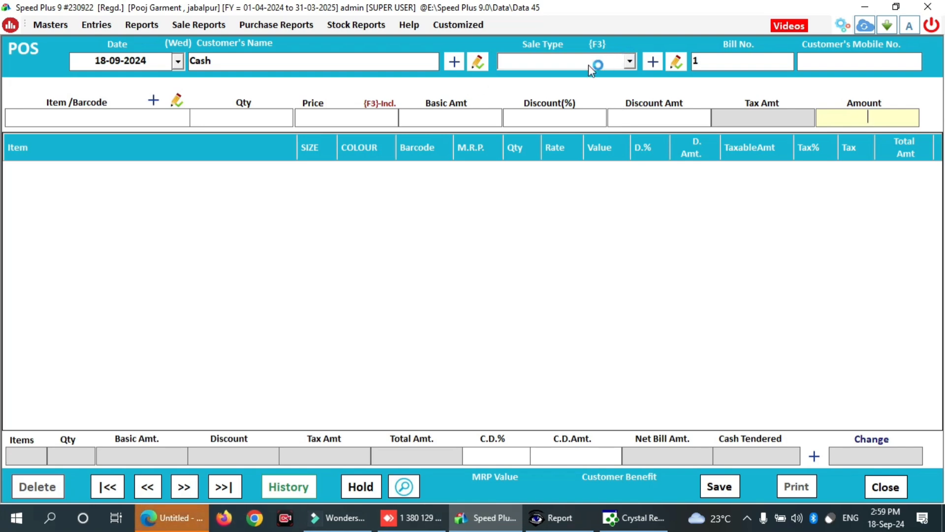
- Set bill 1's customer to Cash and its sale type to Sales
left_click(313, 61)
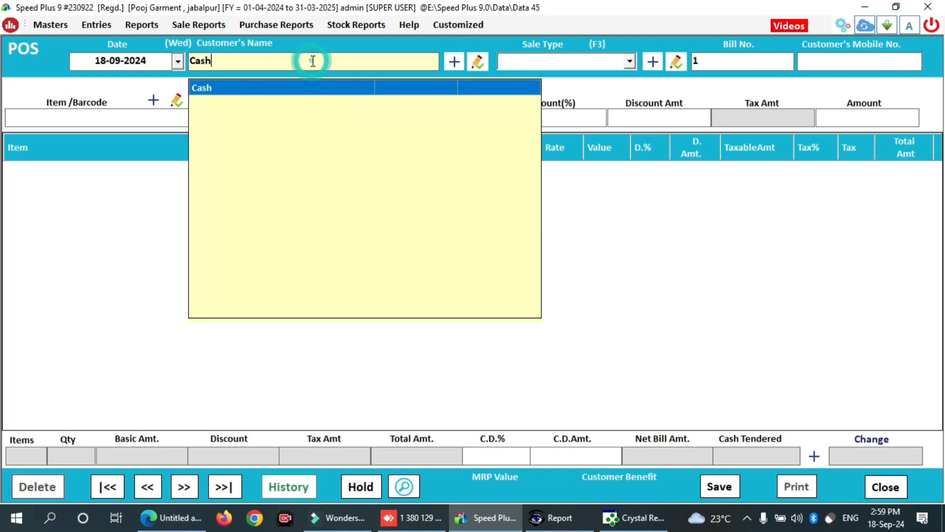
key("Return")
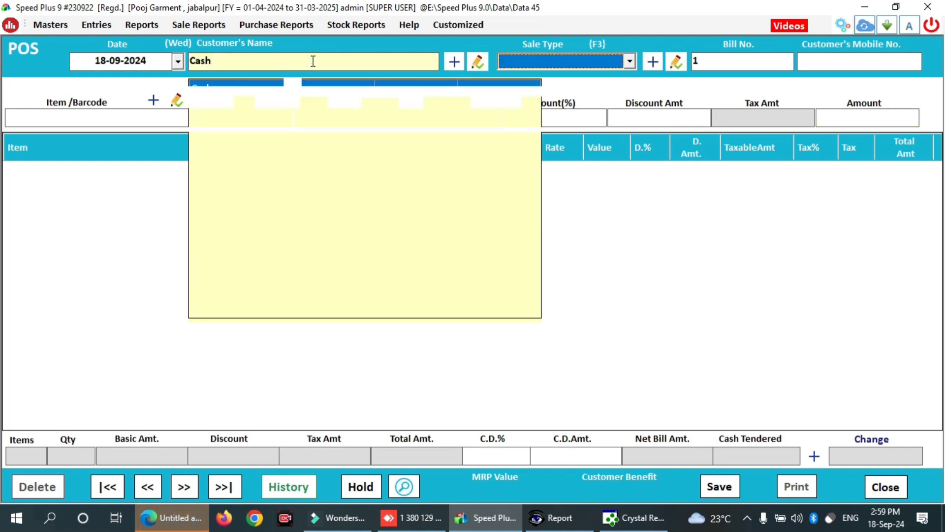
key("Return")
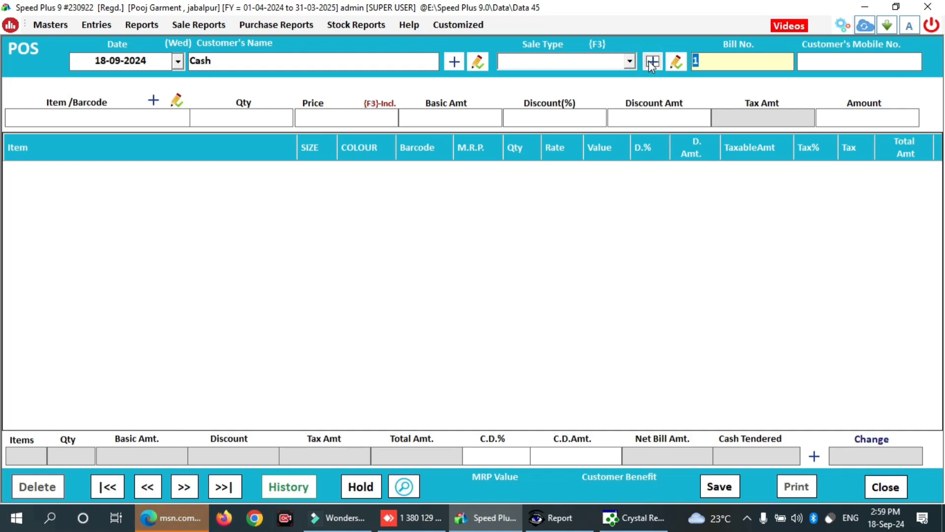
left_click(611, 62)
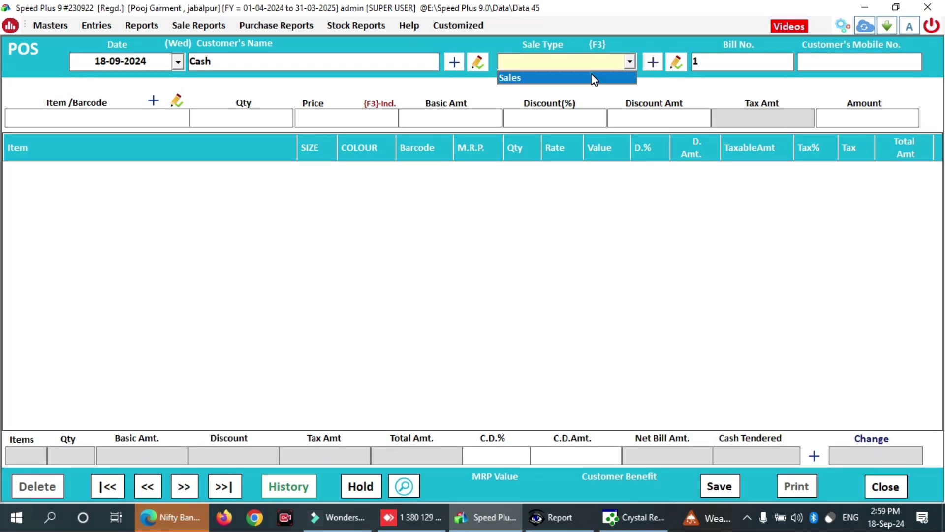
left_click(592, 78)
key("Return")
key("Return")
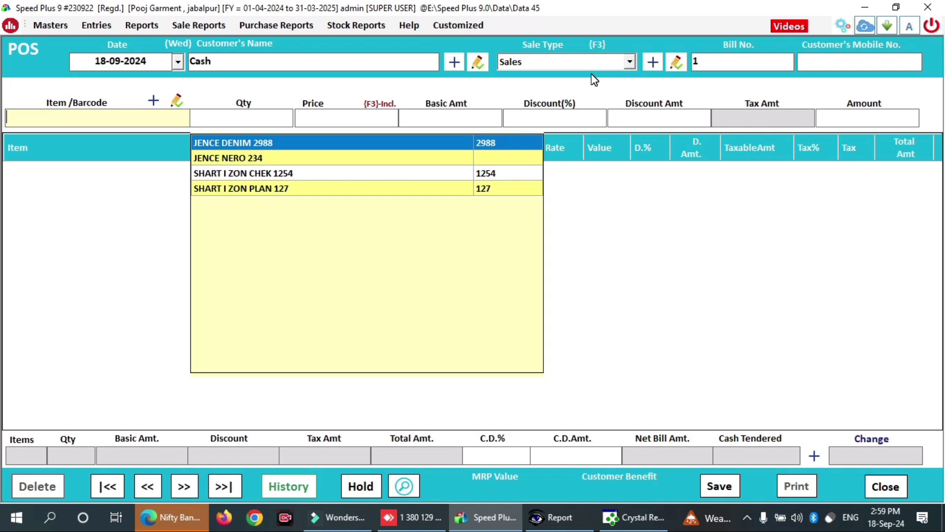
- Add barcode 10002 and SHART I ZON CHEK 1254 size 28 red, quantity 1, to the bill
type("1000")
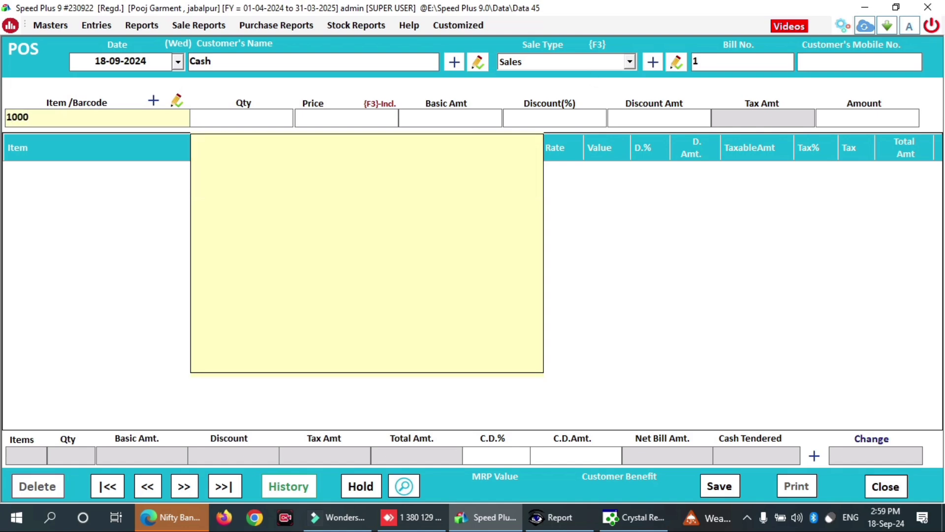
type("2")
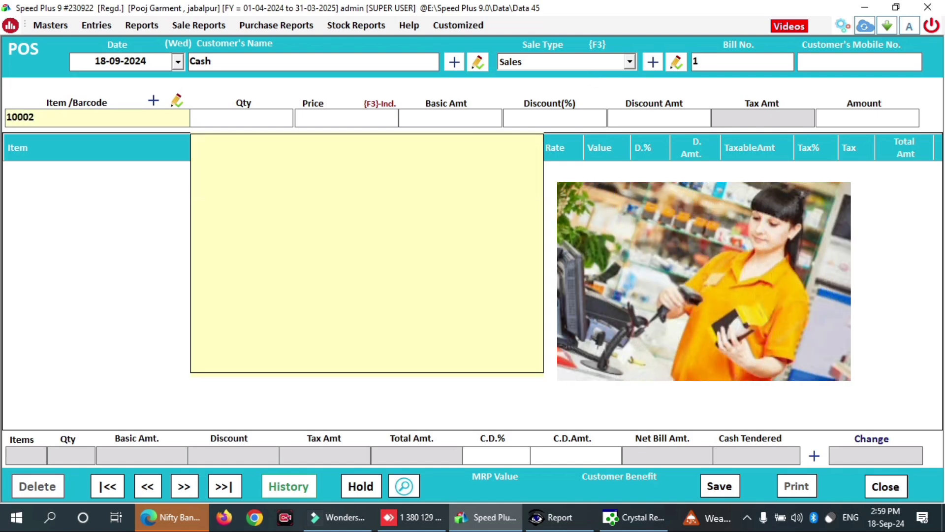
key("BackSpace")
key("BackSpace")
key("BackSpace")
key("BackSpace")
key("BackSpace")
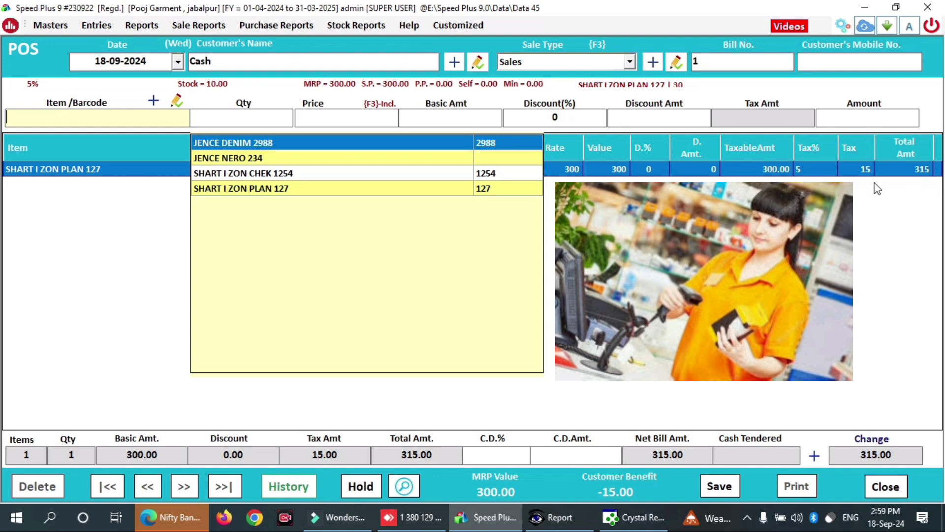
left_click(868, 183)
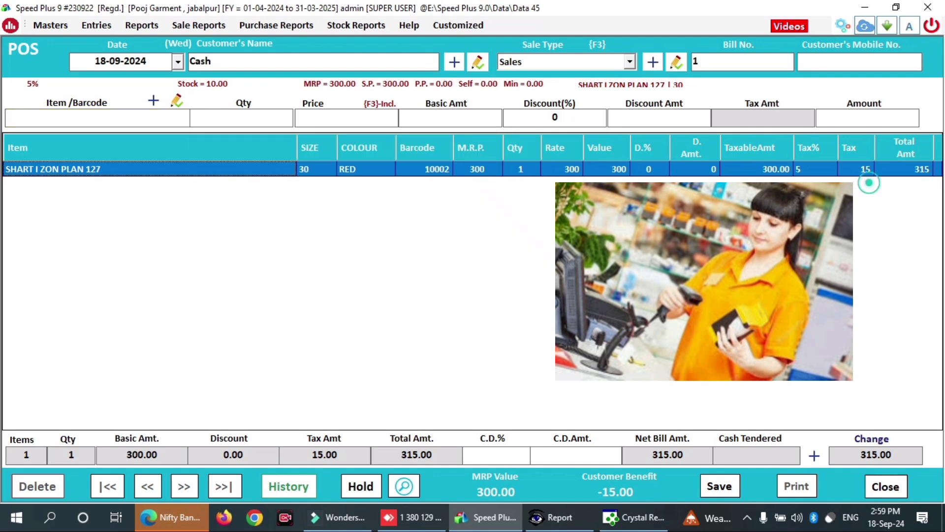
left_click(108, 124)
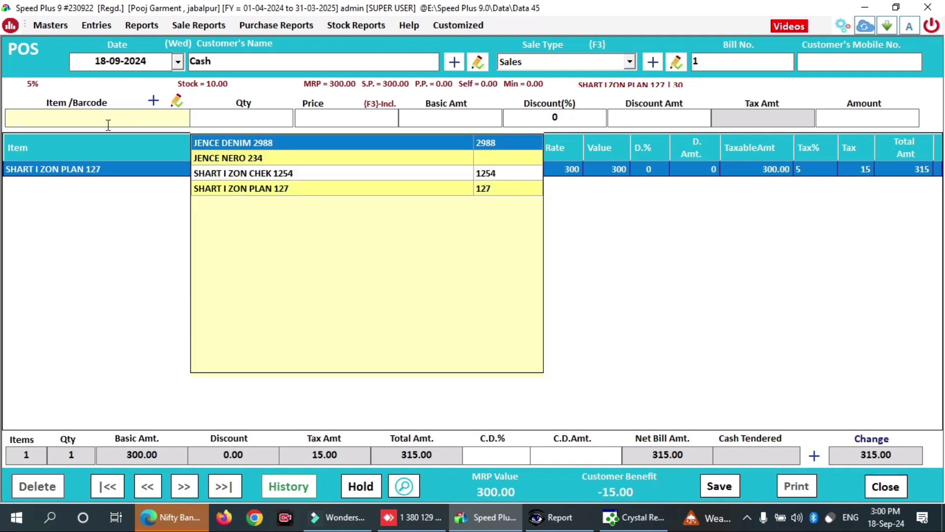
left_click(213, 173)
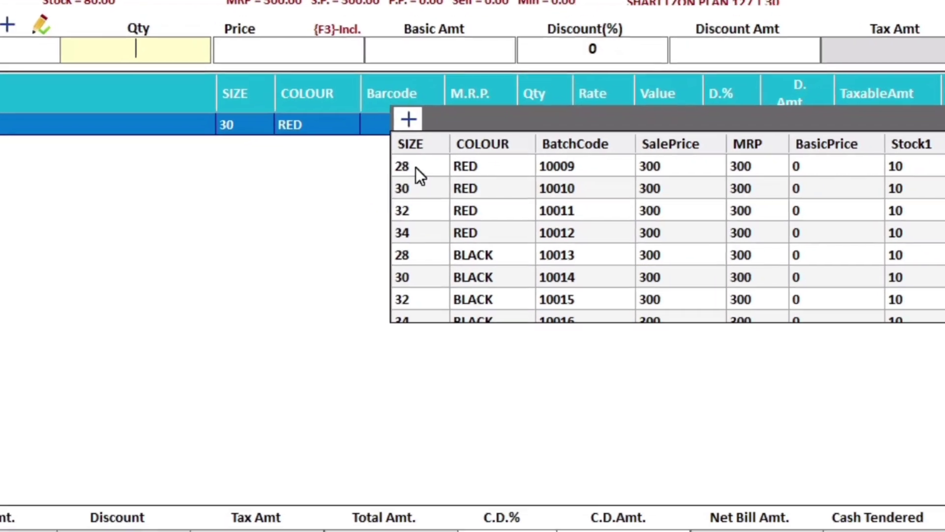
left_click(424, 183)
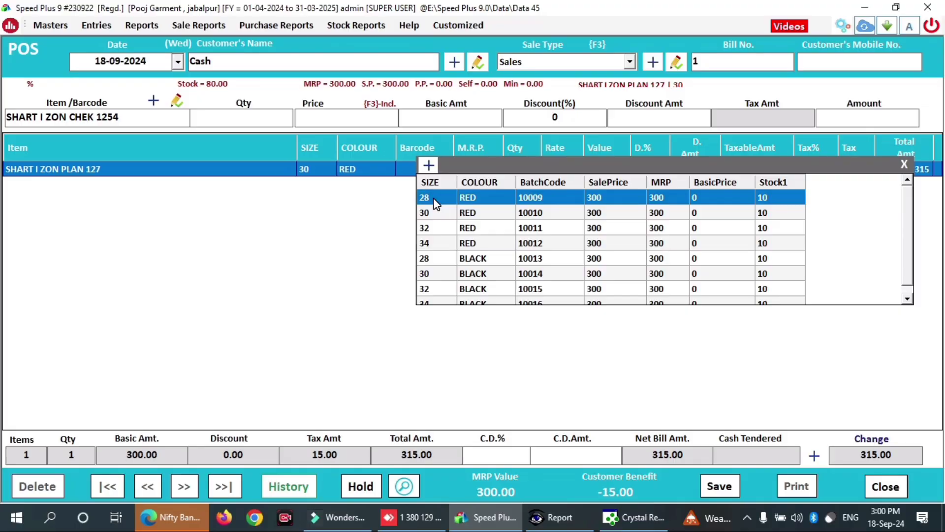
double_click(434, 199)
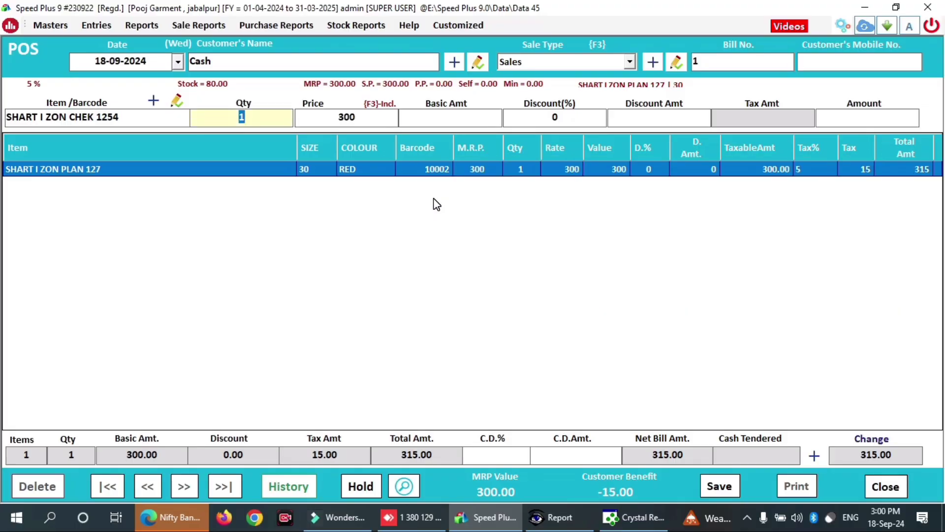
key("Return")
key("Return")
key("Return")
key("Return")
key("Return")
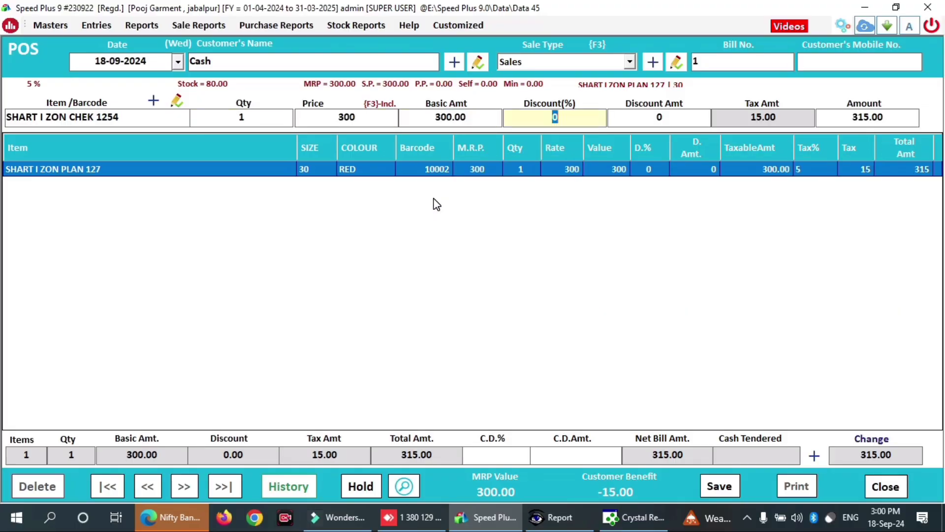
left_click(772, 288)
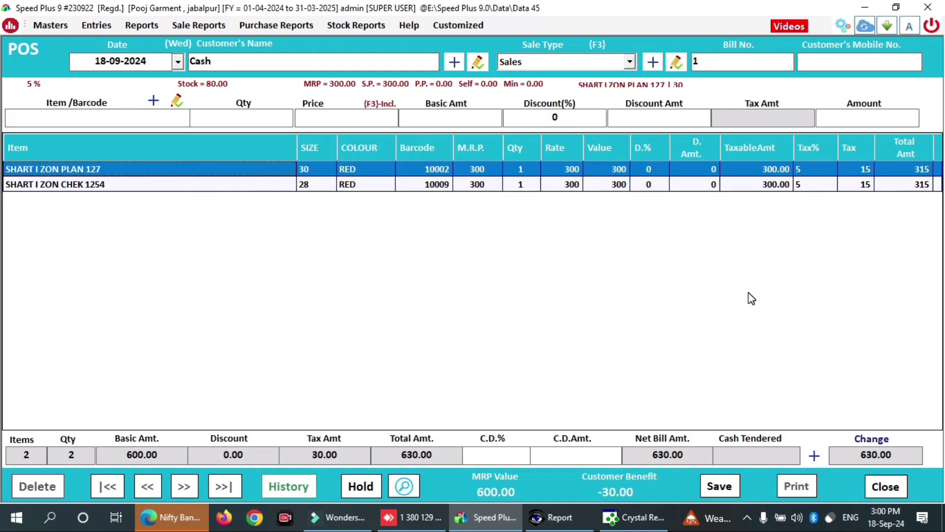
- Change the Sales sale type to Tax Inclusive pricing and update it
left_click(676, 62)
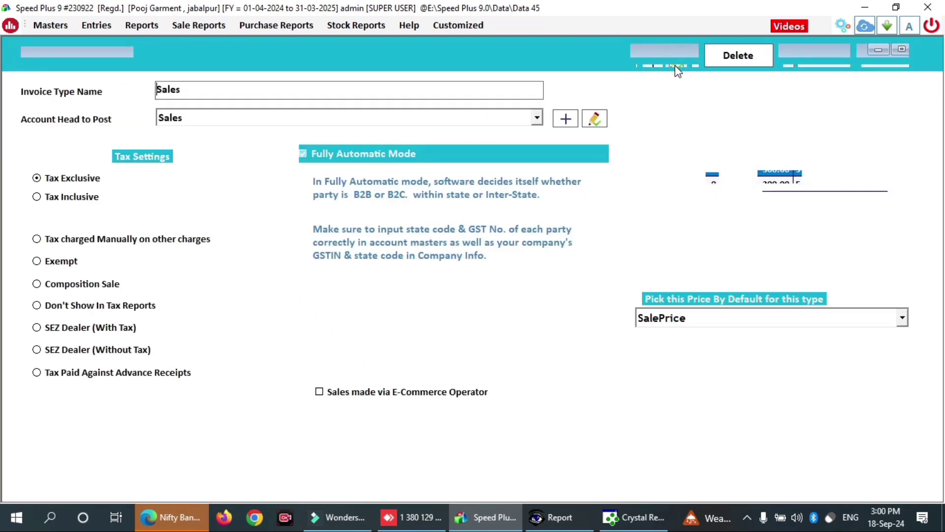
left_click(45, 200)
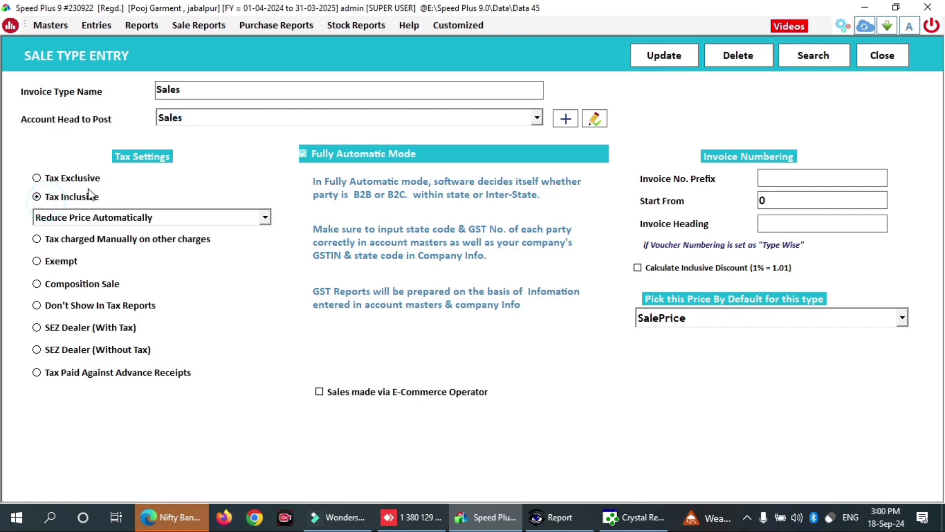
left_click(646, 69)
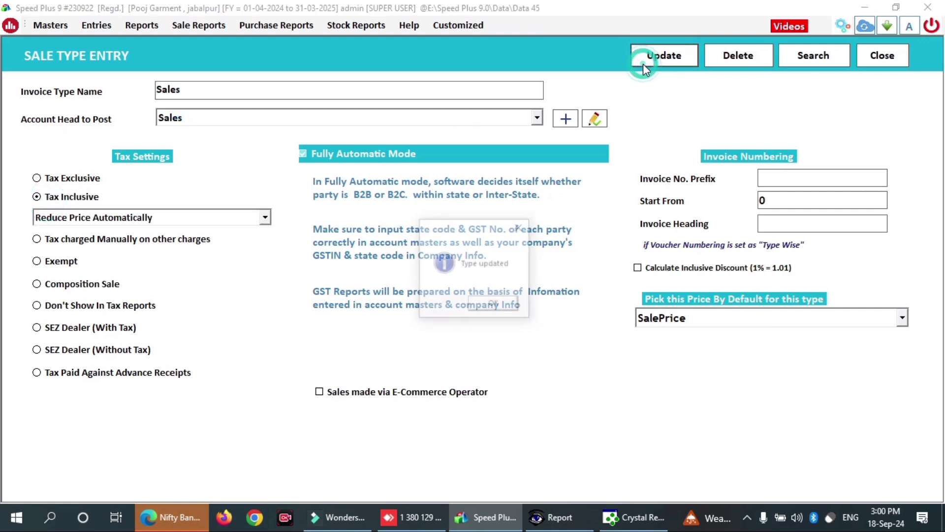
left_click(494, 306)
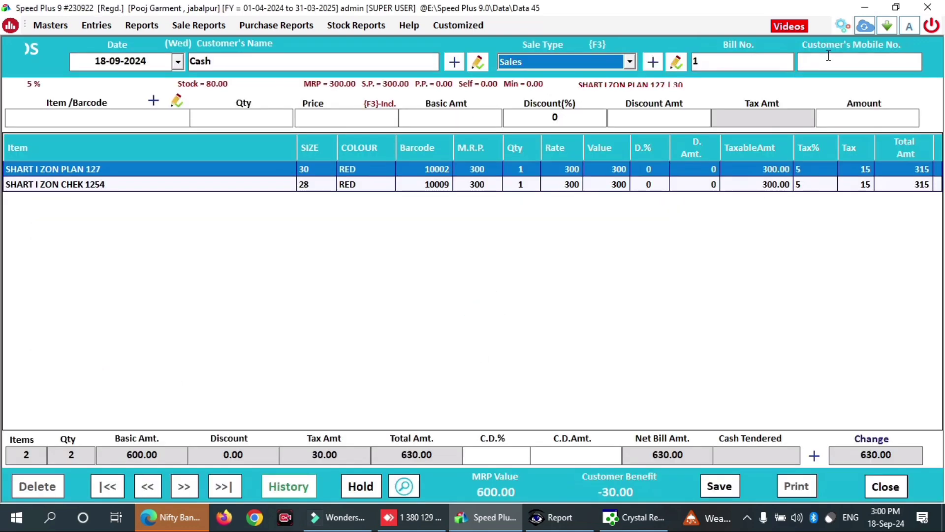
- Add a SHART I ZON PLAN 127 size 28 red line to bill 1
left_click(115, 117)
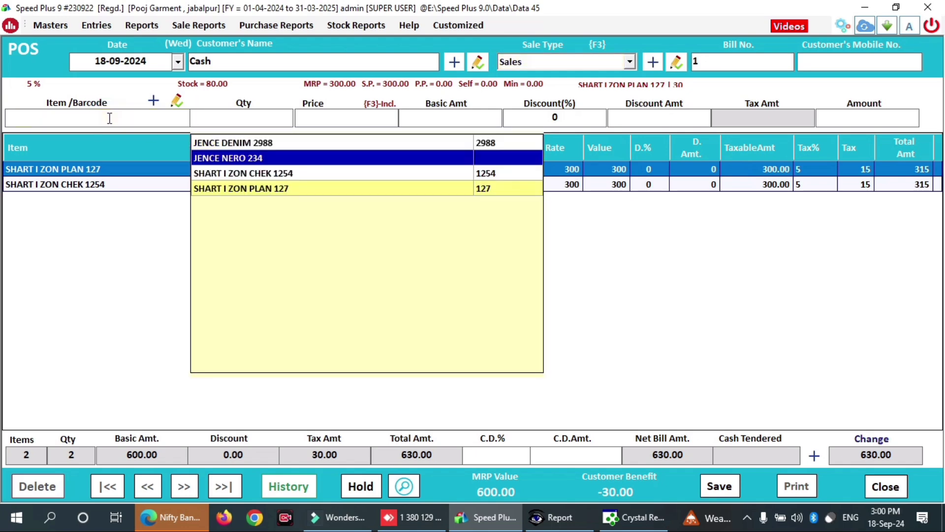
key("Down")
key("Down")
key("Return")
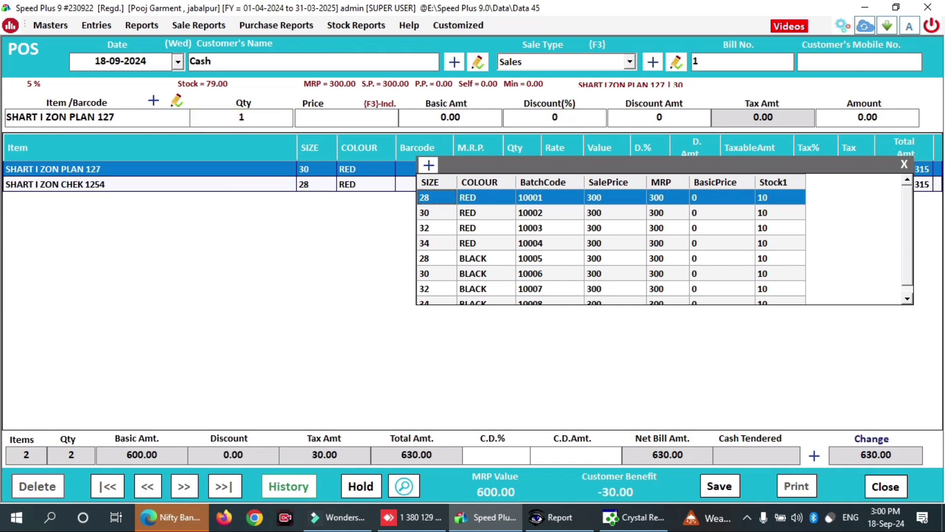
key("Return")
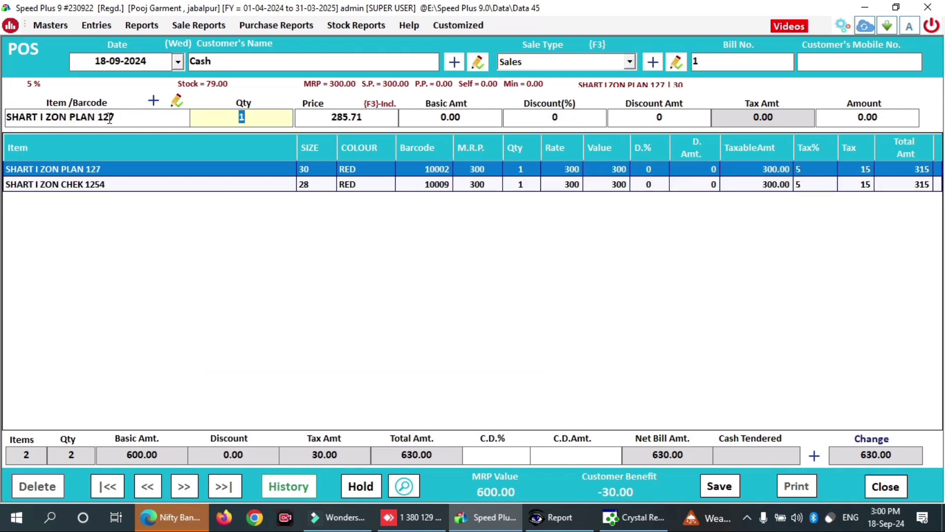
key("Return")
key("Return")
key("Return")
key("Return")
key("Return")
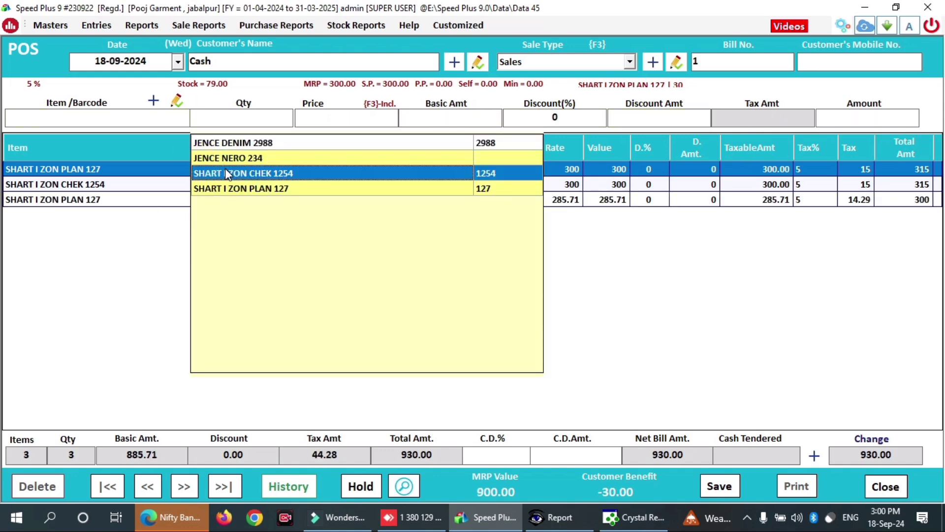
- Add SHART I ZON CHEK 1254 quantity 2, then save the bill with 1530 cash tendered
left_click(226, 171)
type("2")
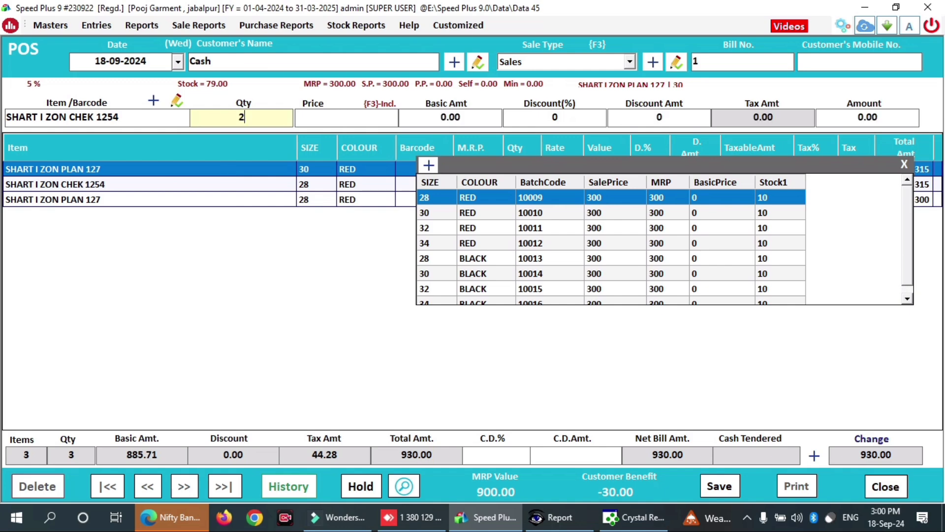
key("Return")
key("Return")
key("Return")
key("Return")
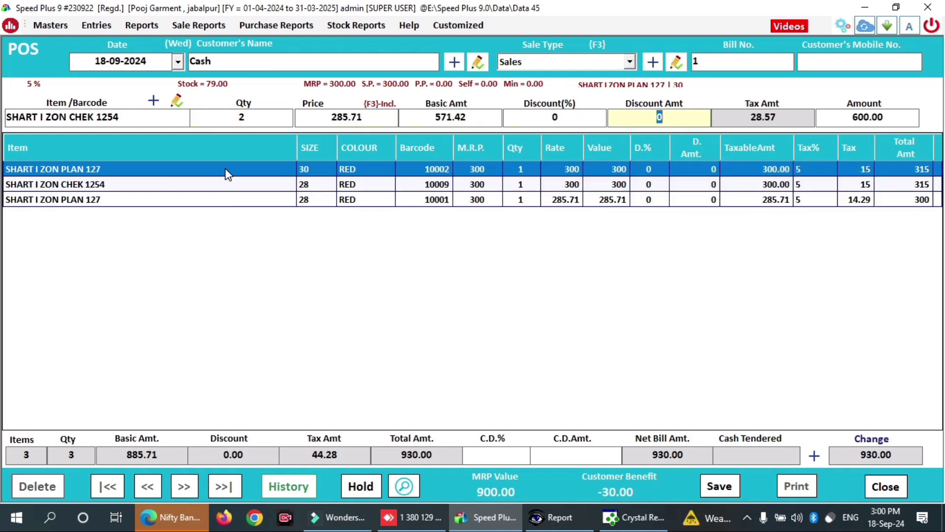
key("Return")
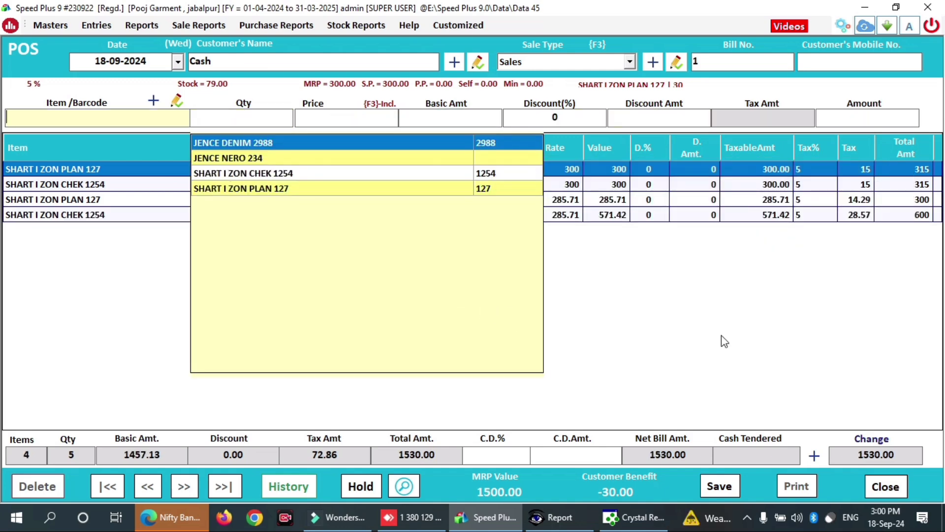
left_click(722, 337)
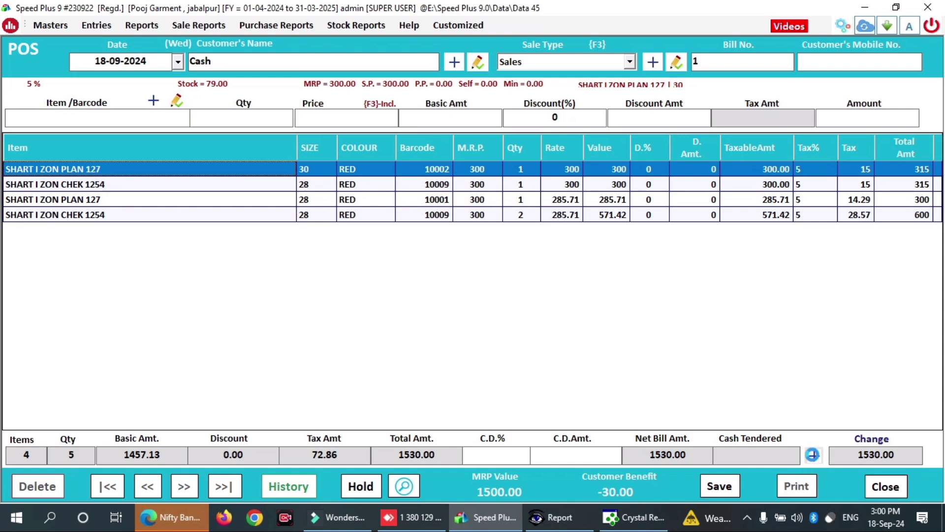
left_click(813, 455)
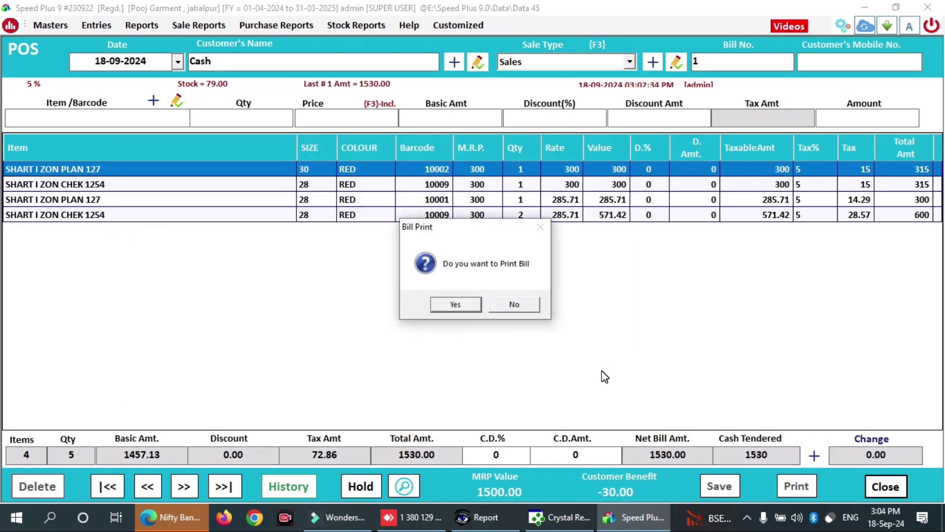
- Print bill 1 and preview its Sale Bill receipt totalling ₹1,530.00
left_click(458, 305)
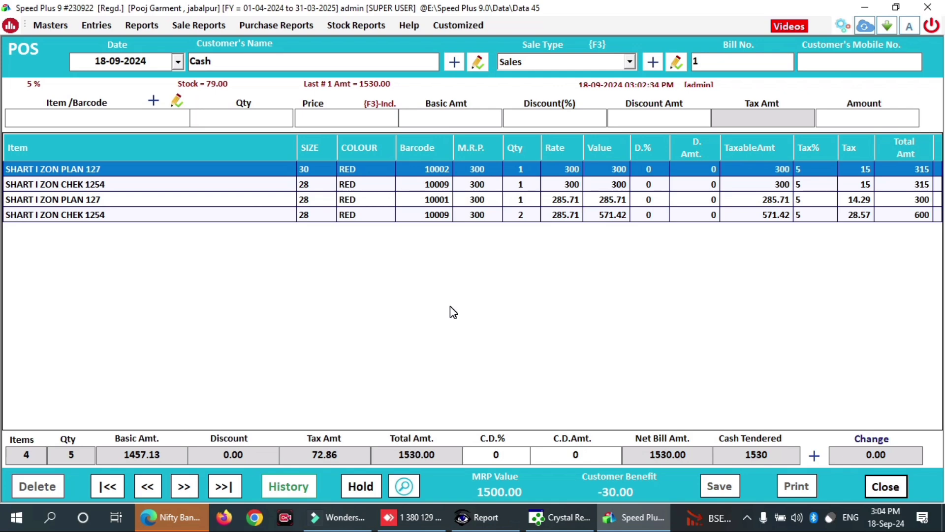
left_click(399, 310)
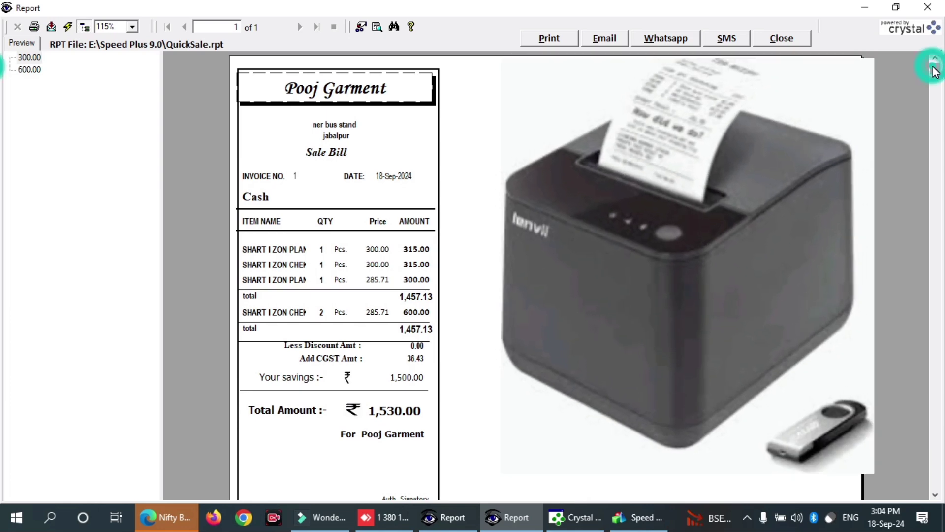
mouse_move(932, 68)
left_mouse_down()
mouse_move(938, 183)
mouse_move(935, 69)
left_mouse_up()
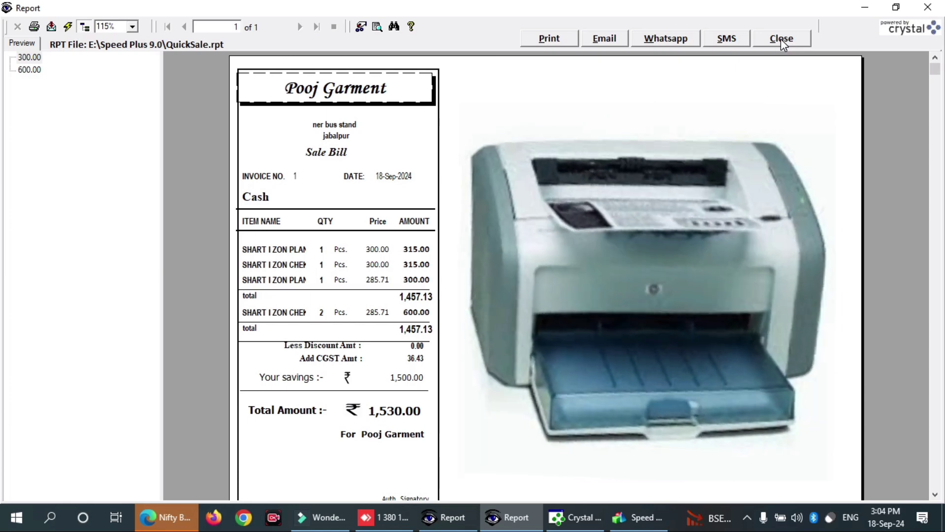
- Close the receipt preview, the print options and the POS screen
left_click(781, 39)
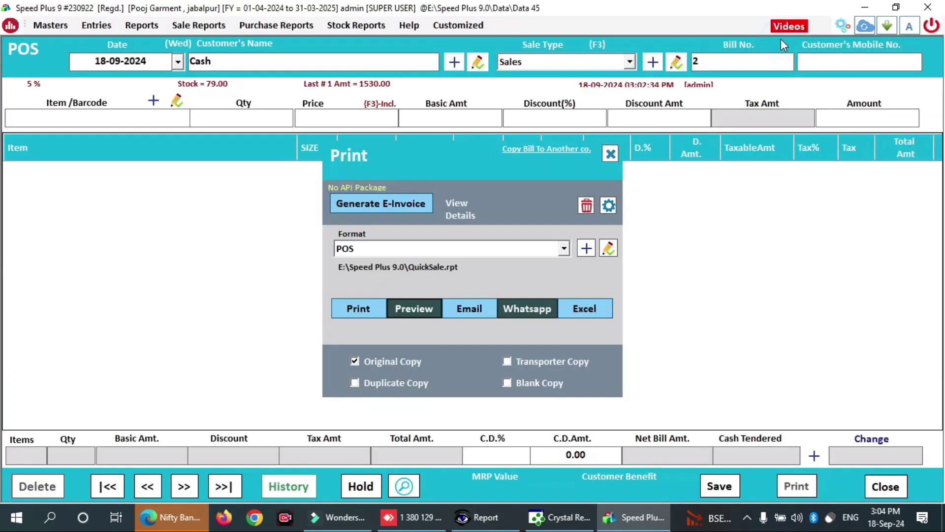
left_click(611, 156)
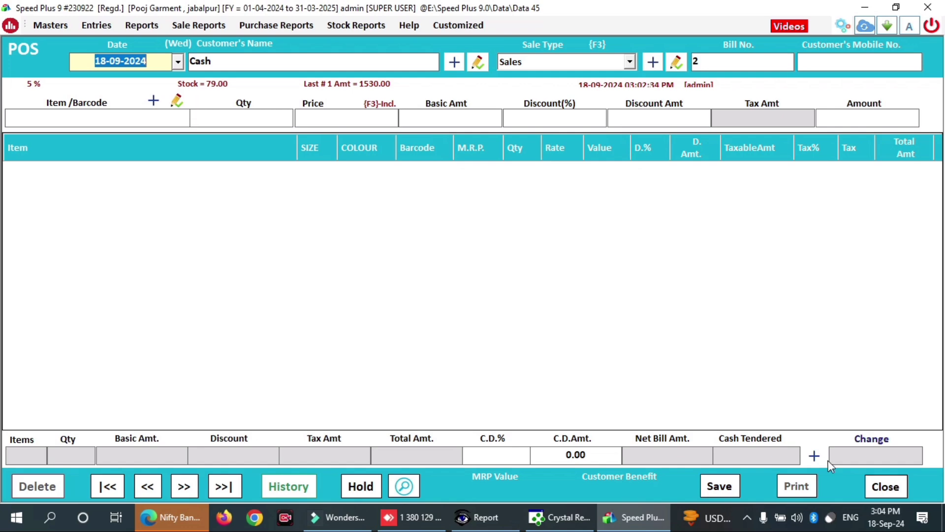
left_click(882, 486)
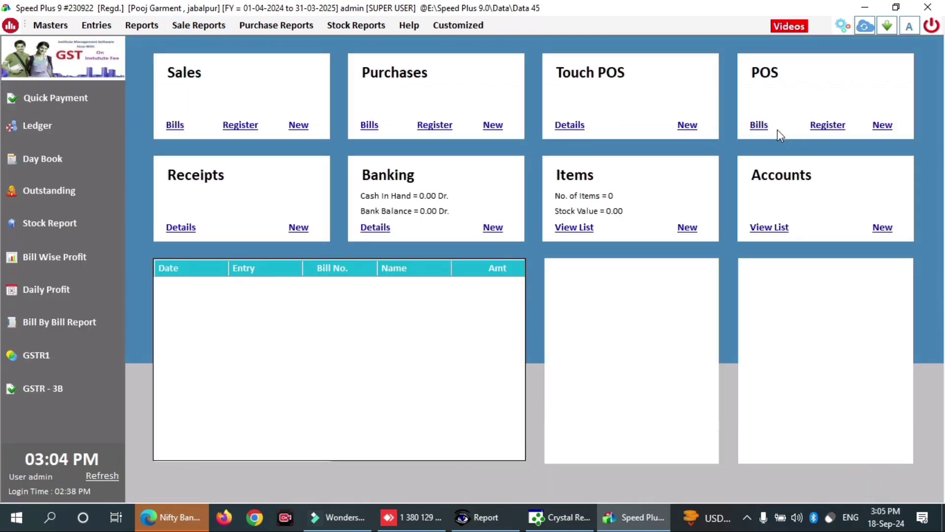
- List the POS bills for 18-09-2024 and start new bill no. 2
left_click(759, 125)
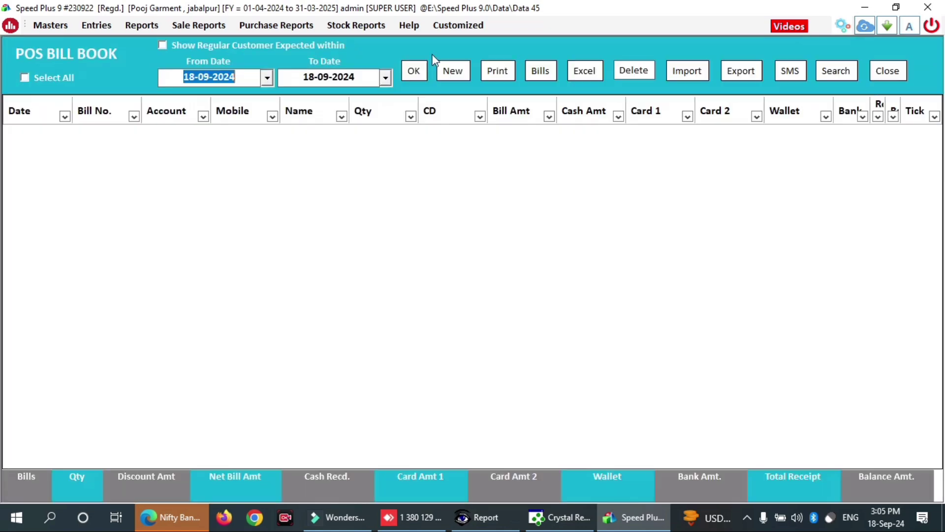
left_click(415, 72)
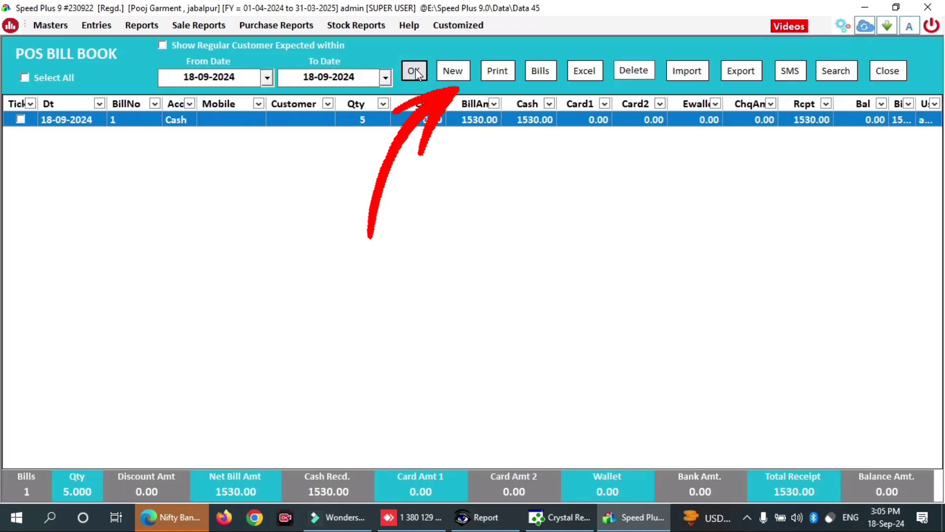
left_click(451, 72)
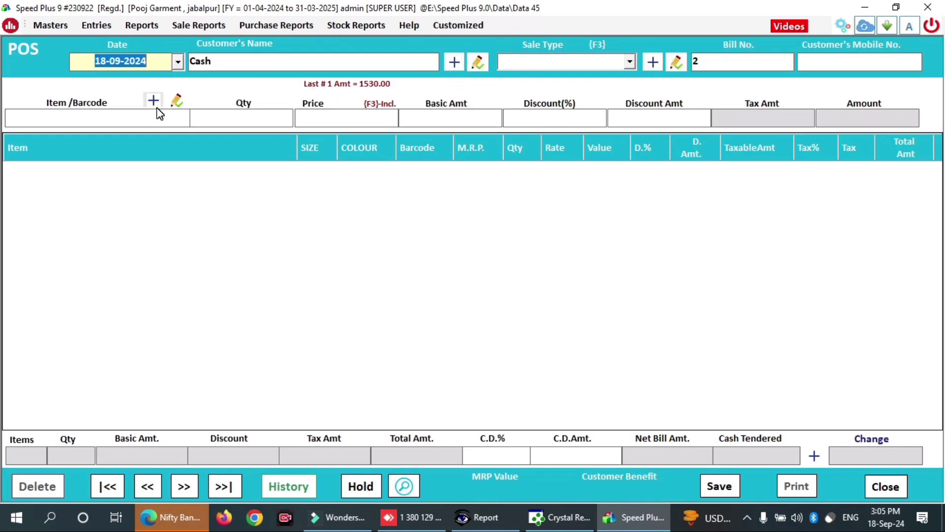
- Set bill 2's sale type to Sales
key("Return")
key("Return")
key("Return")
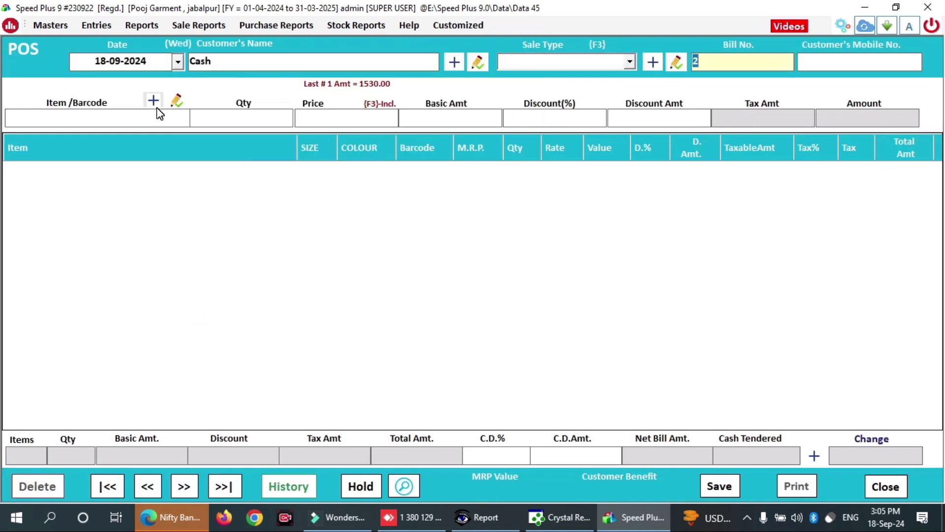
left_click(619, 61)
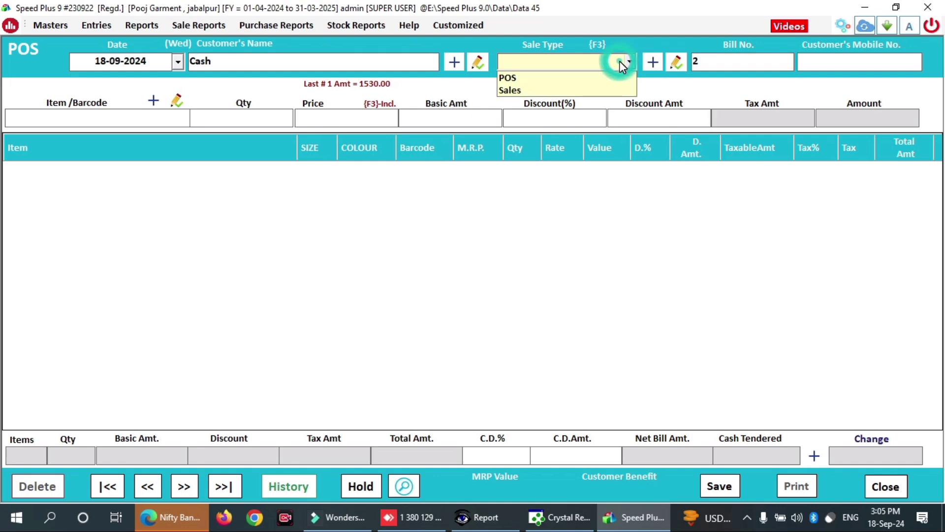
key("Down")
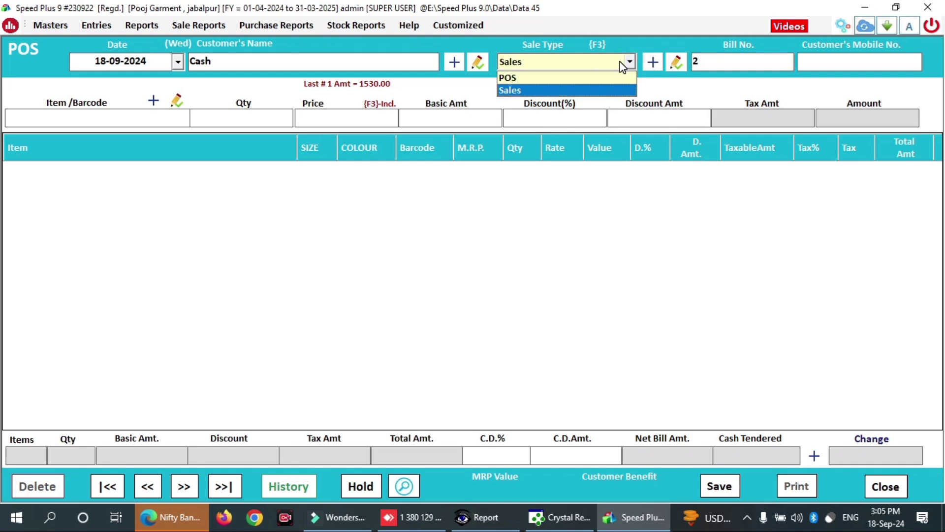
key("Return")
key("Return")
key("Return")
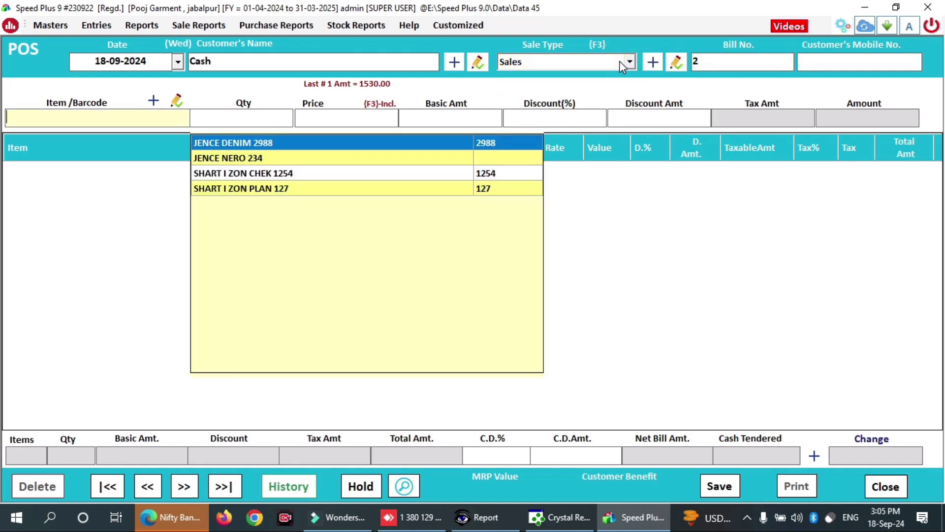
- Add SHART I ZON CHEK 1254 size 34 red and PLAN 127 size 28 red, totalling 600.00
key("Down")
key("Down")
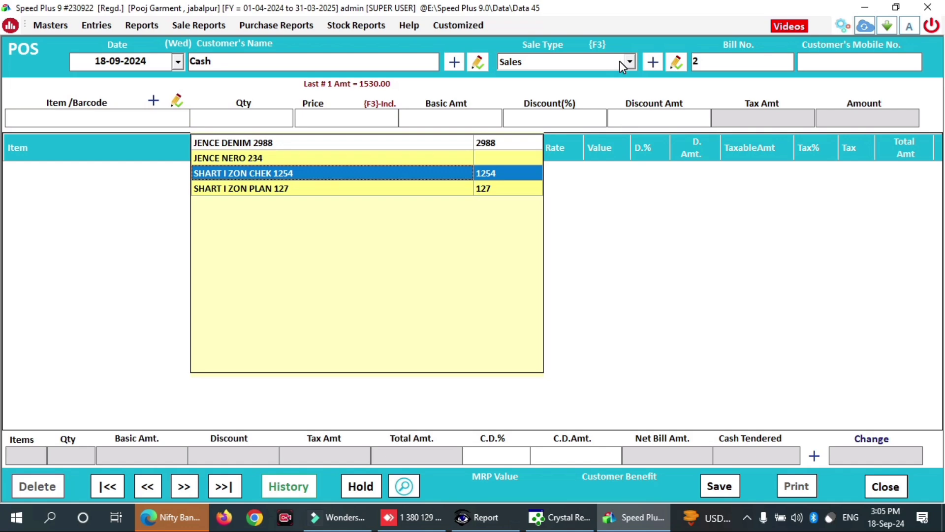
key("Return")
key("Down")
key("Down")
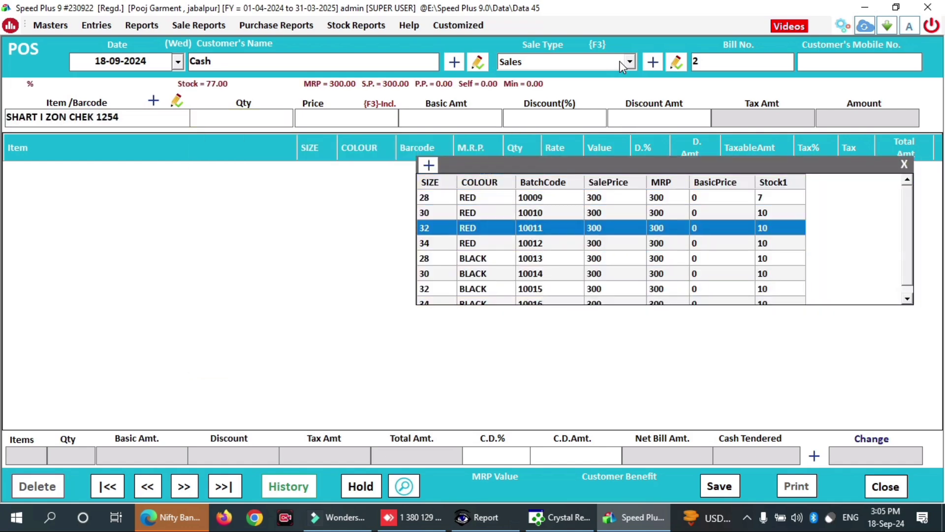
key("Down")
key("Return")
key("Return")
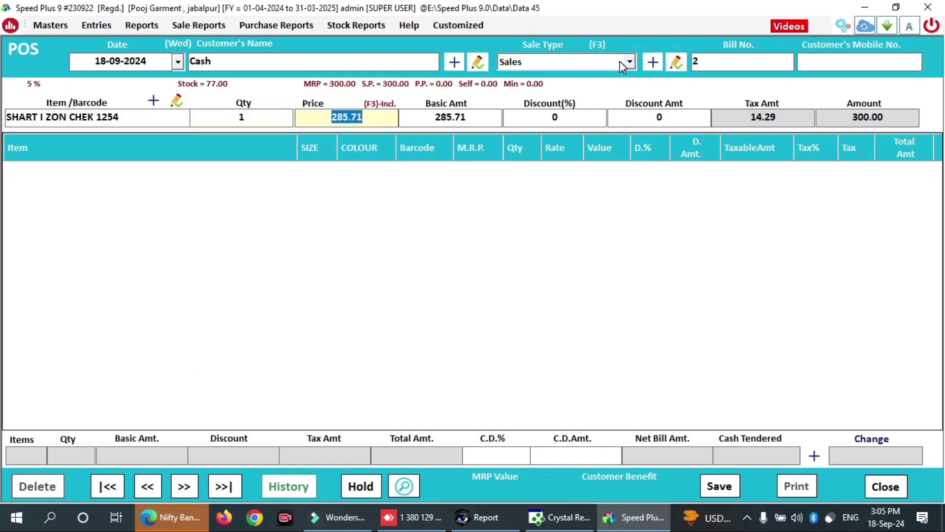
key("Return")
key("Return")
key("Return")
key("Return")
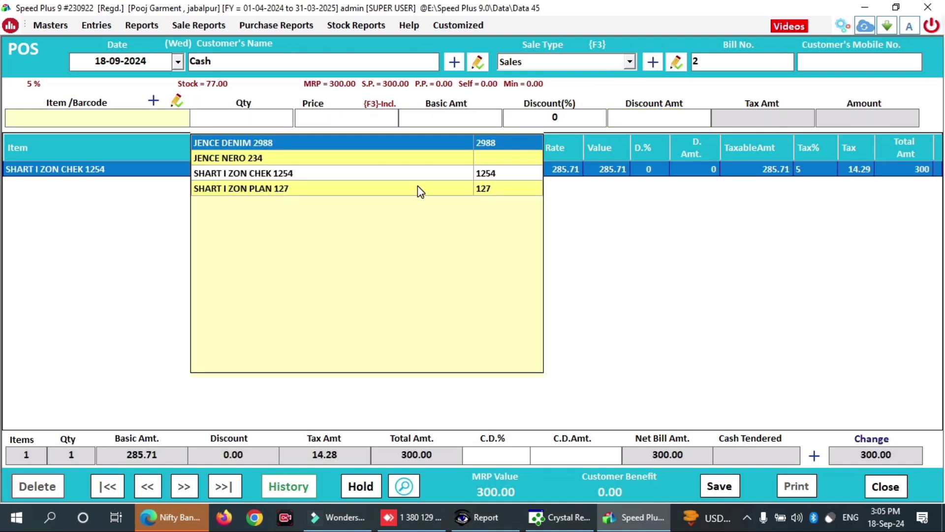
left_click(389, 188)
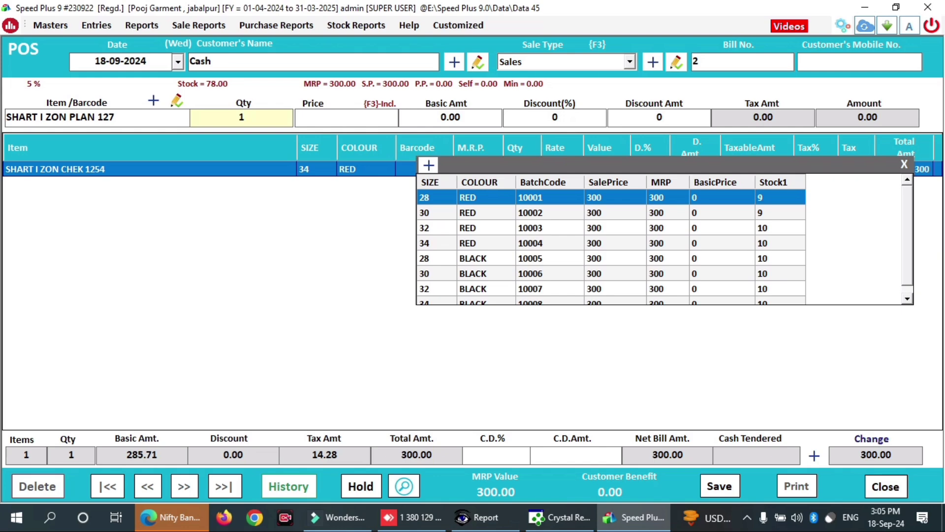
key("Return")
key("Return")
key("Return")
key("Return")
key("Return")
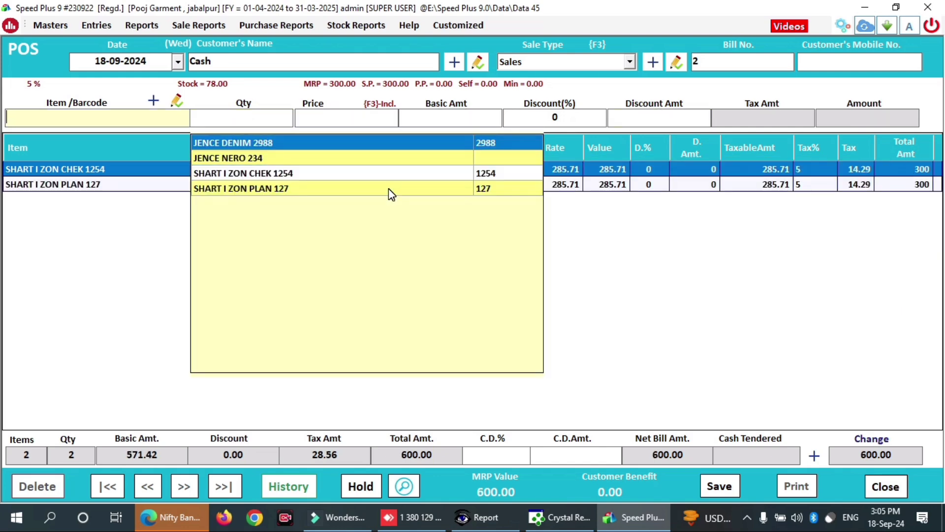
left_click(814, 454)
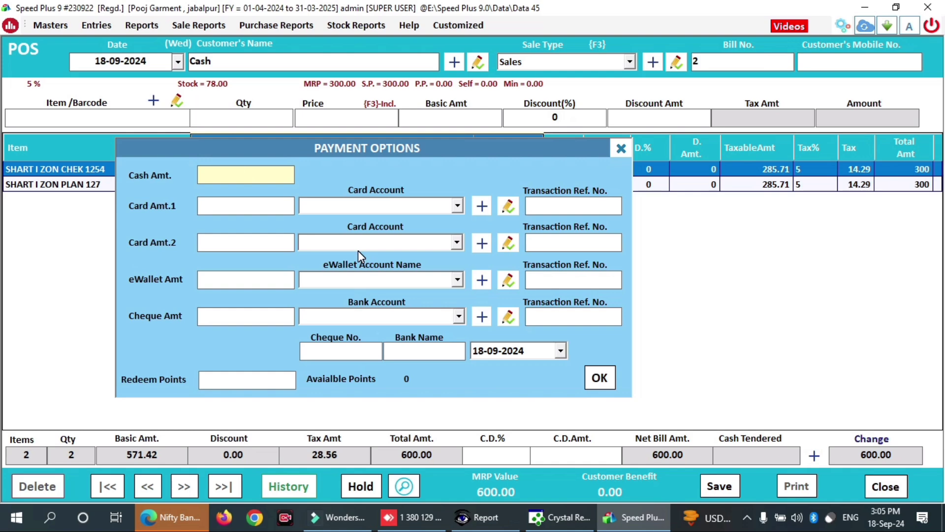
- Record 600 cash tendered for bill 2, save it and agree to print it
type("6000")
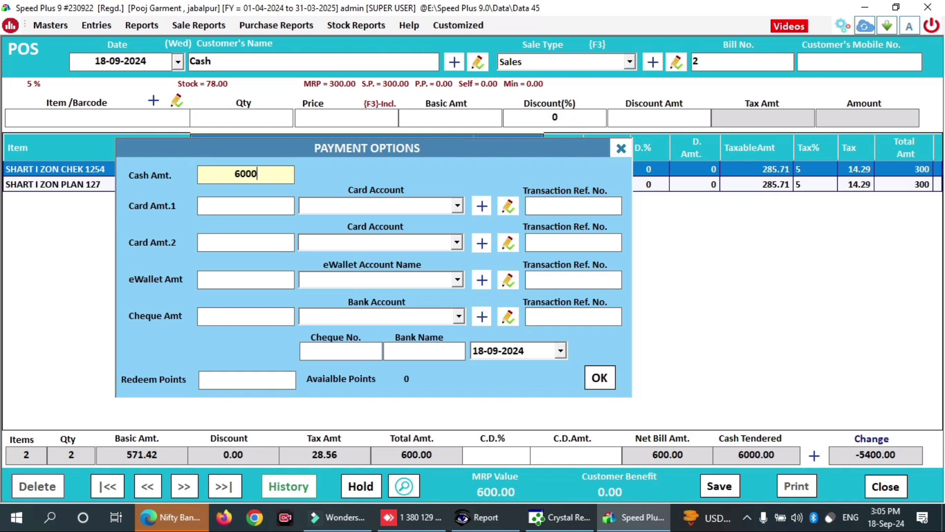
key("BackSpace")
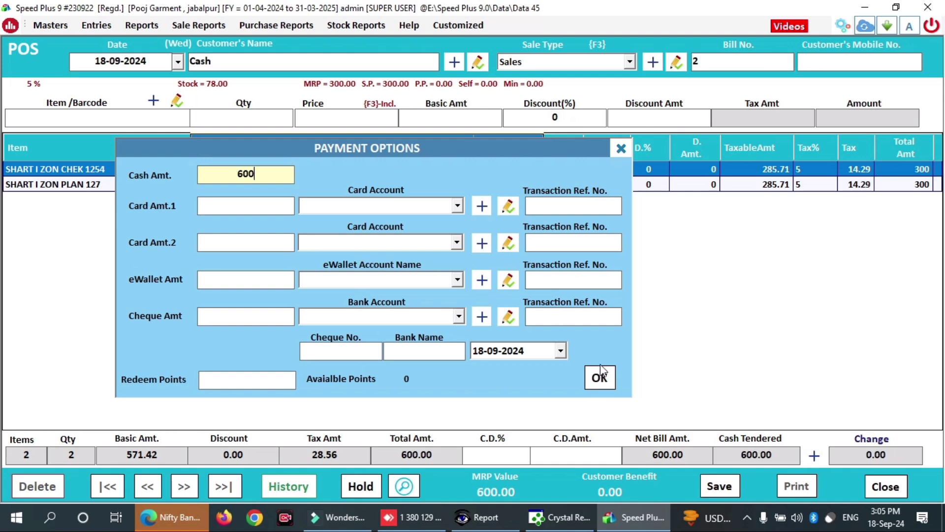
left_click(600, 377)
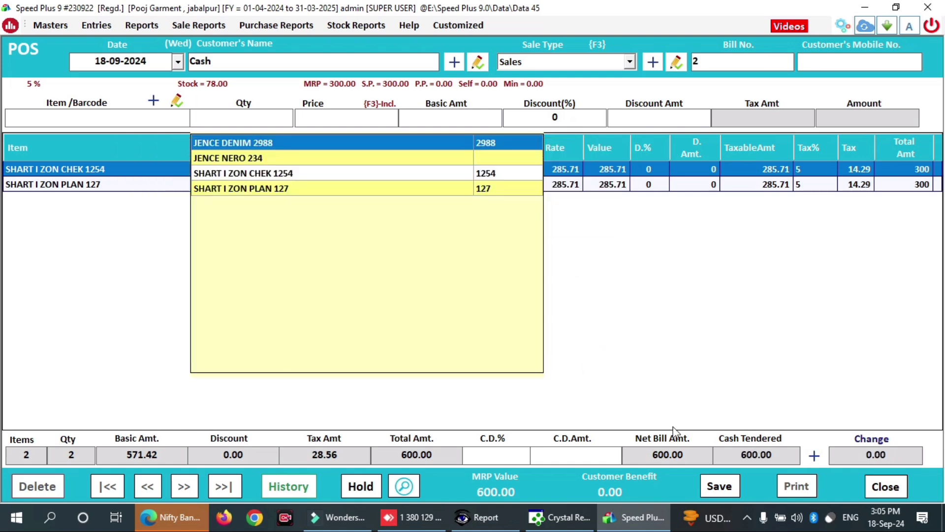
left_click(725, 489)
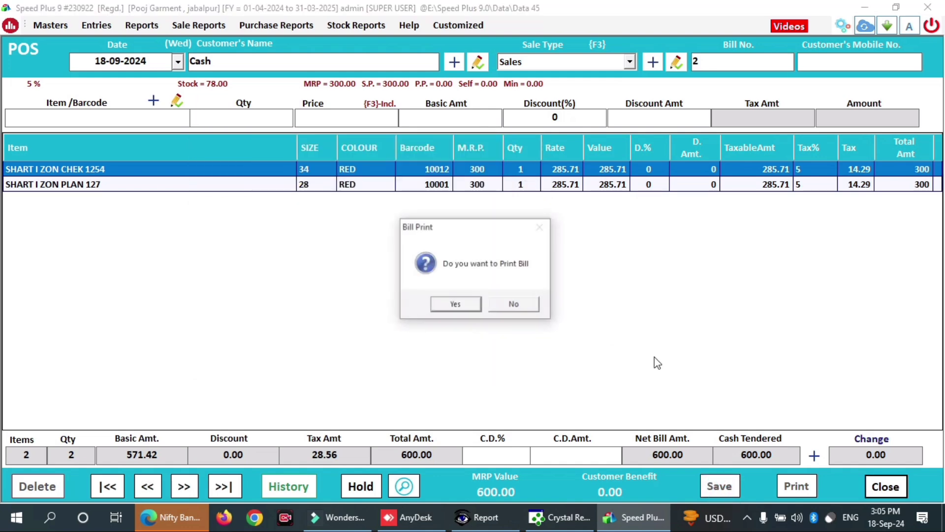
left_click(458, 305)
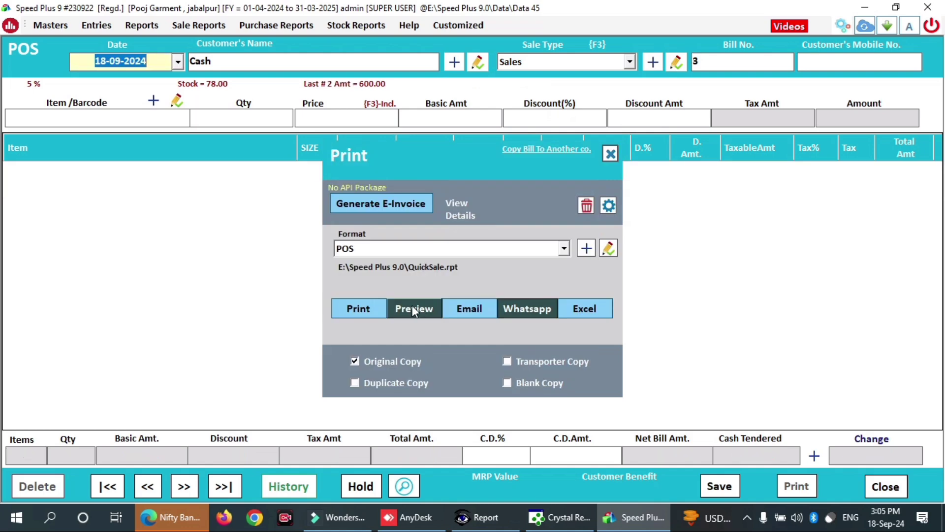
left_click(412, 308)
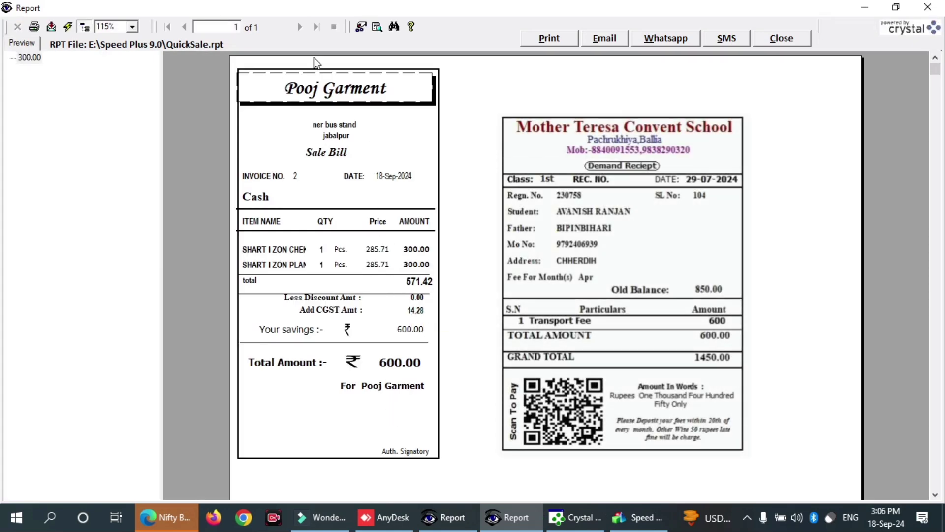
left_click(131, 27)
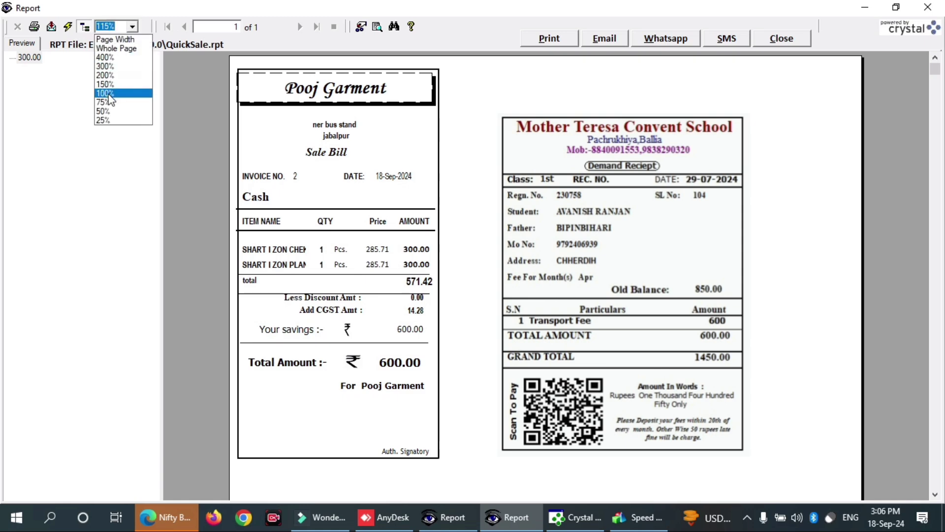
left_click(109, 74)
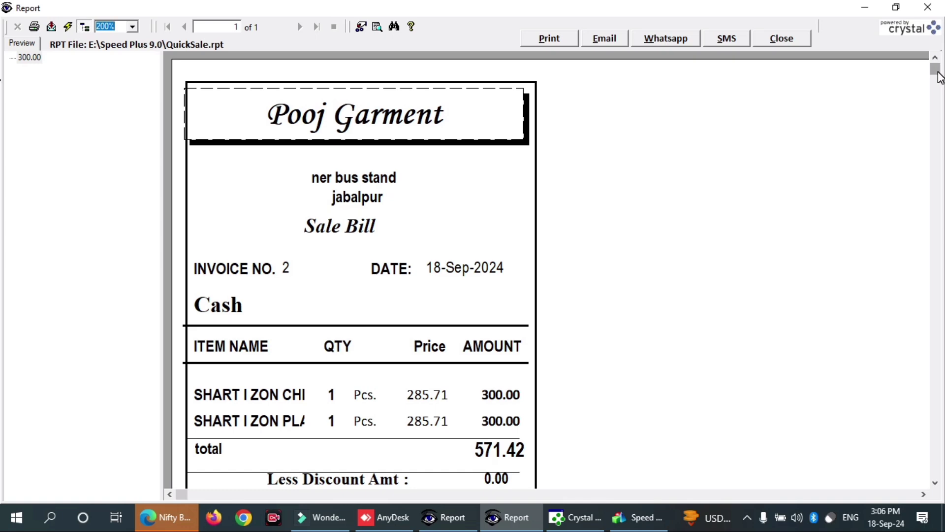
left_click_drag(938, 74, 936, 196)
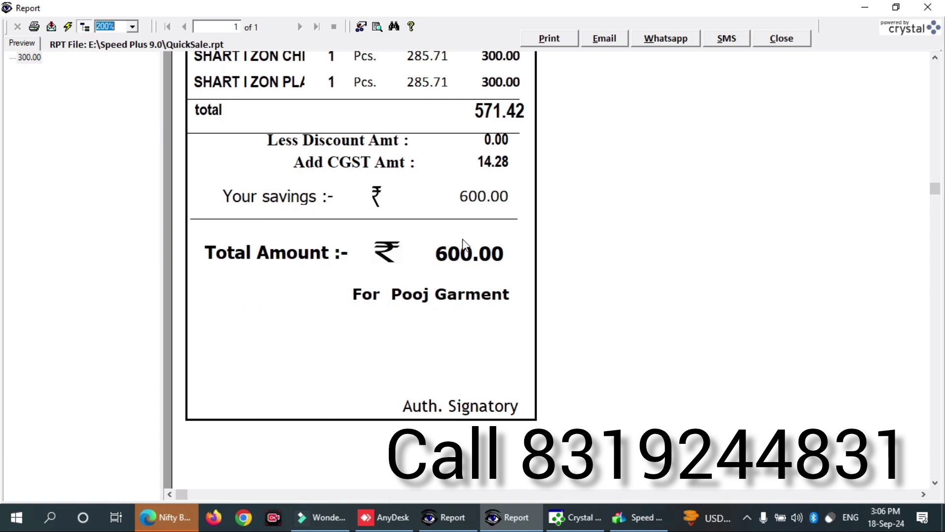
left_click(782, 41)
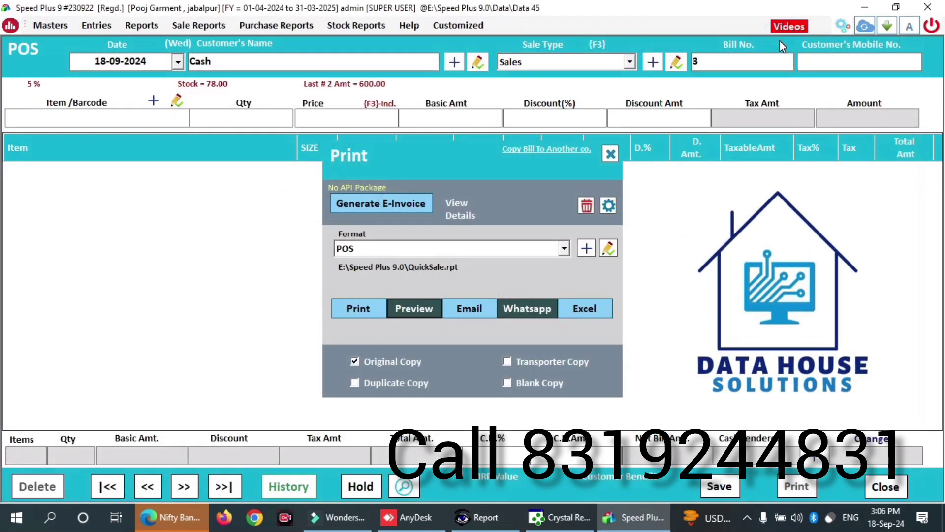
- Close Bill 2's Print dialog, returning to blank Cash bill no. 3 dated 18-09-2024
left_click(747, 517)
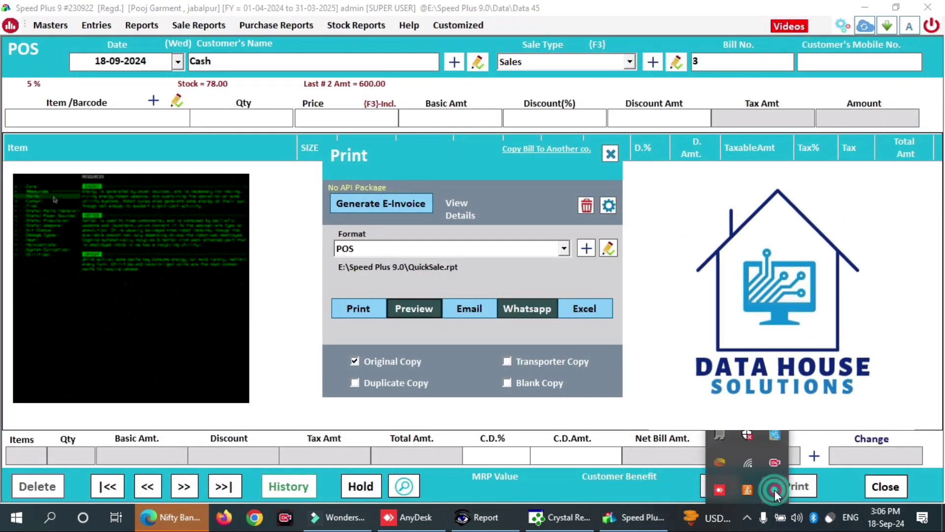
right_click(775, 489)
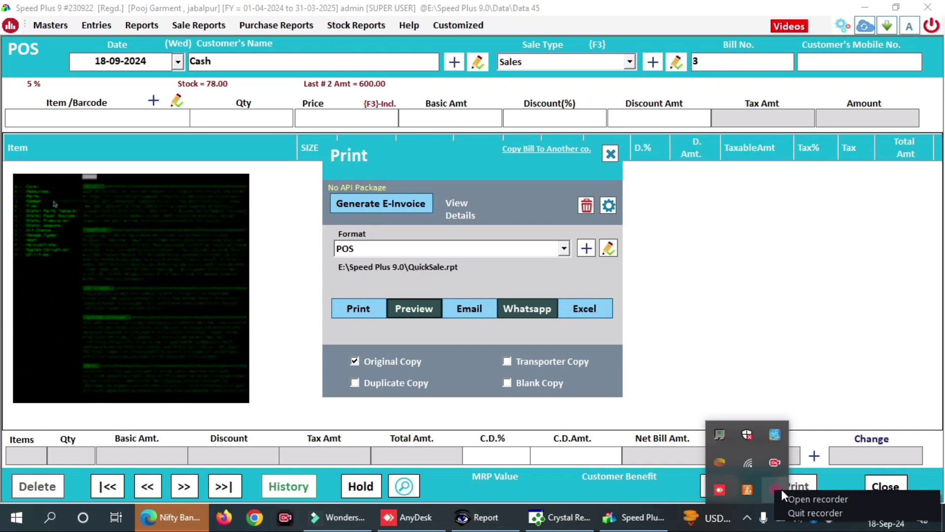
left_click(808, 498)
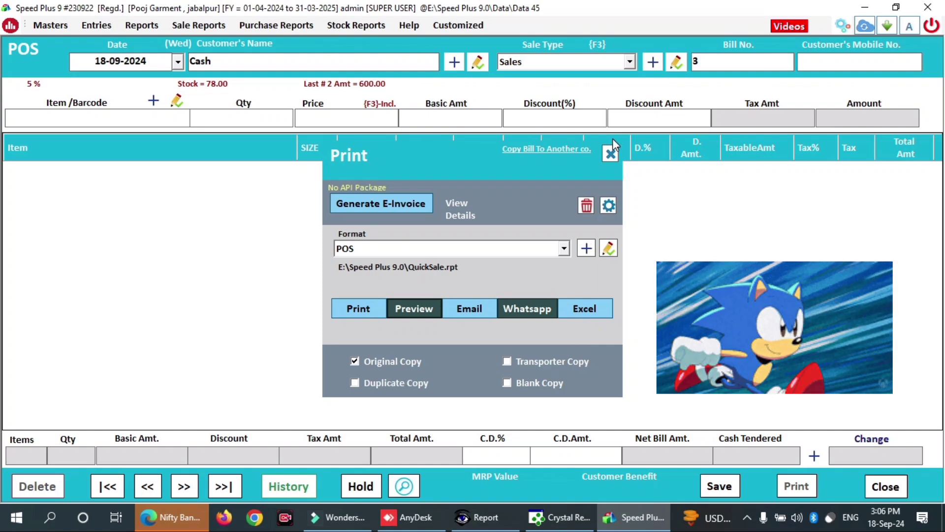
left_click(610, 152)
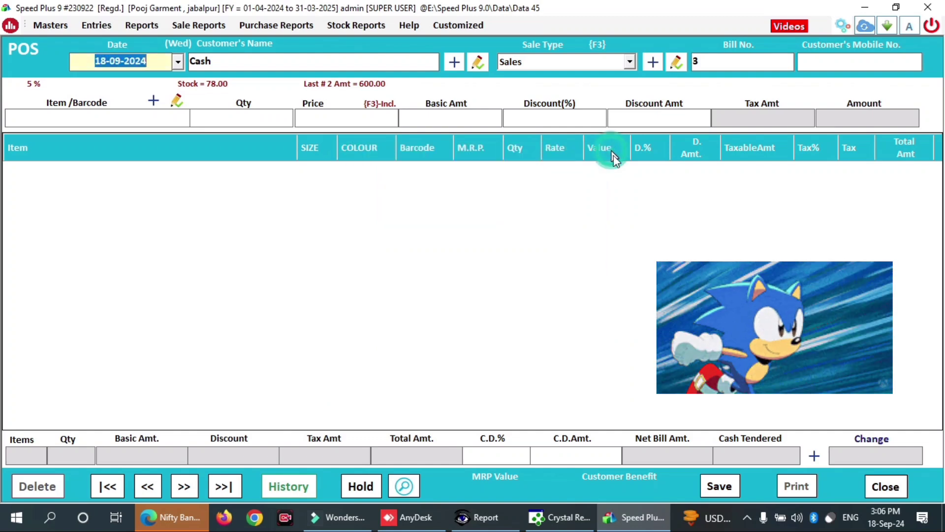
left_click(748, 517)
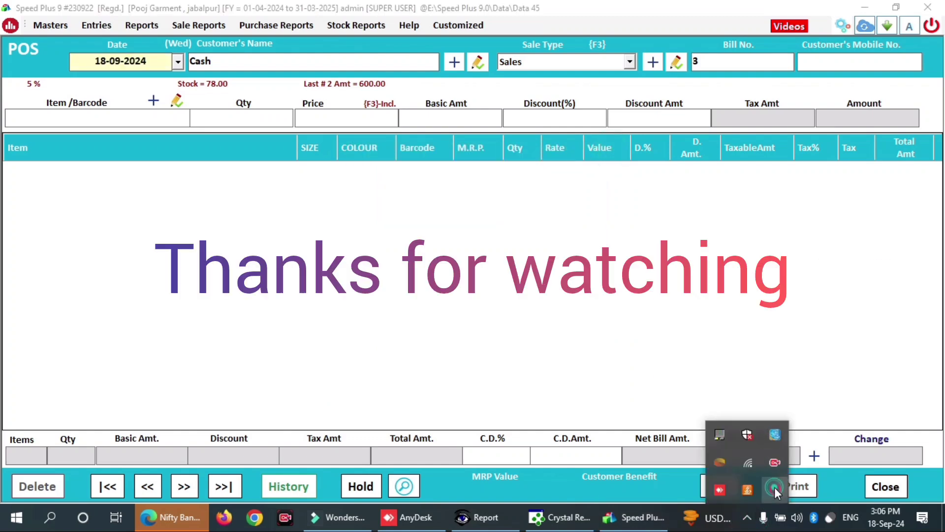